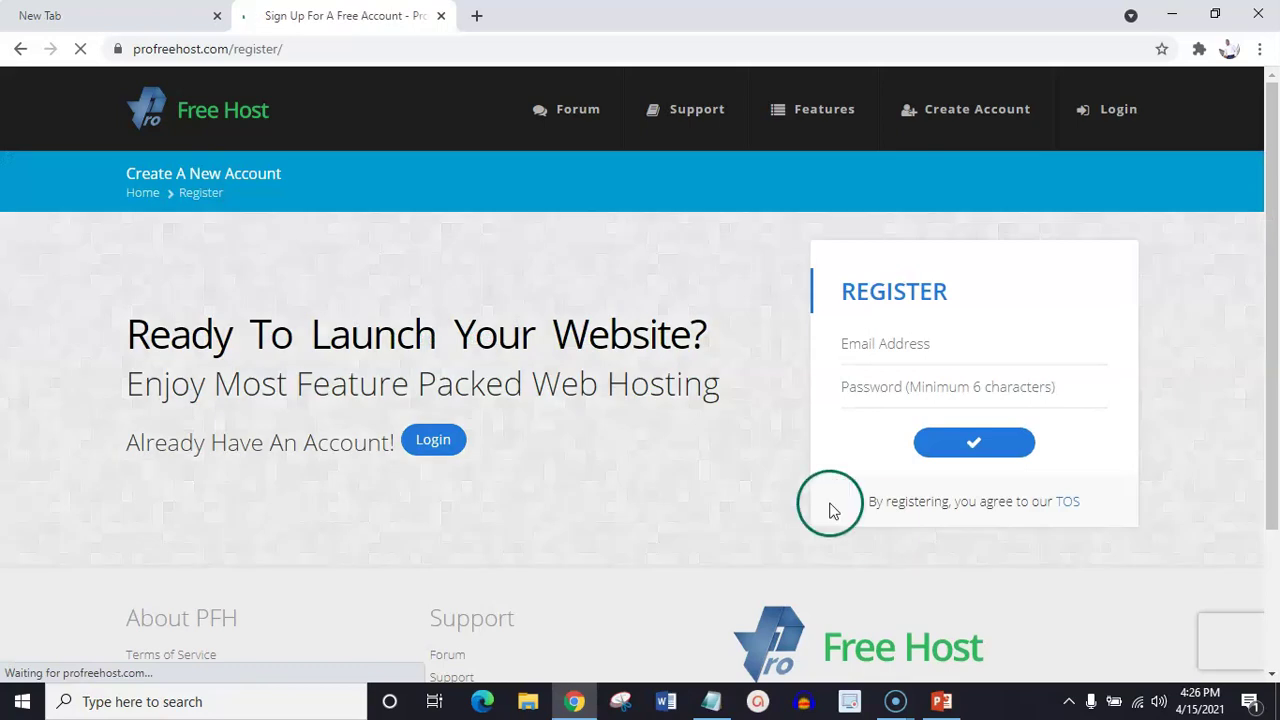
Fill the Email Address field with the saved address from autofill, fixing a stray character
{"action": "left_click", "coordinate": [734, 471]}
{"action": "left_click", "coordinate": [923, 343]}
{"action": "left_click", "coordinate": [943, 343]}
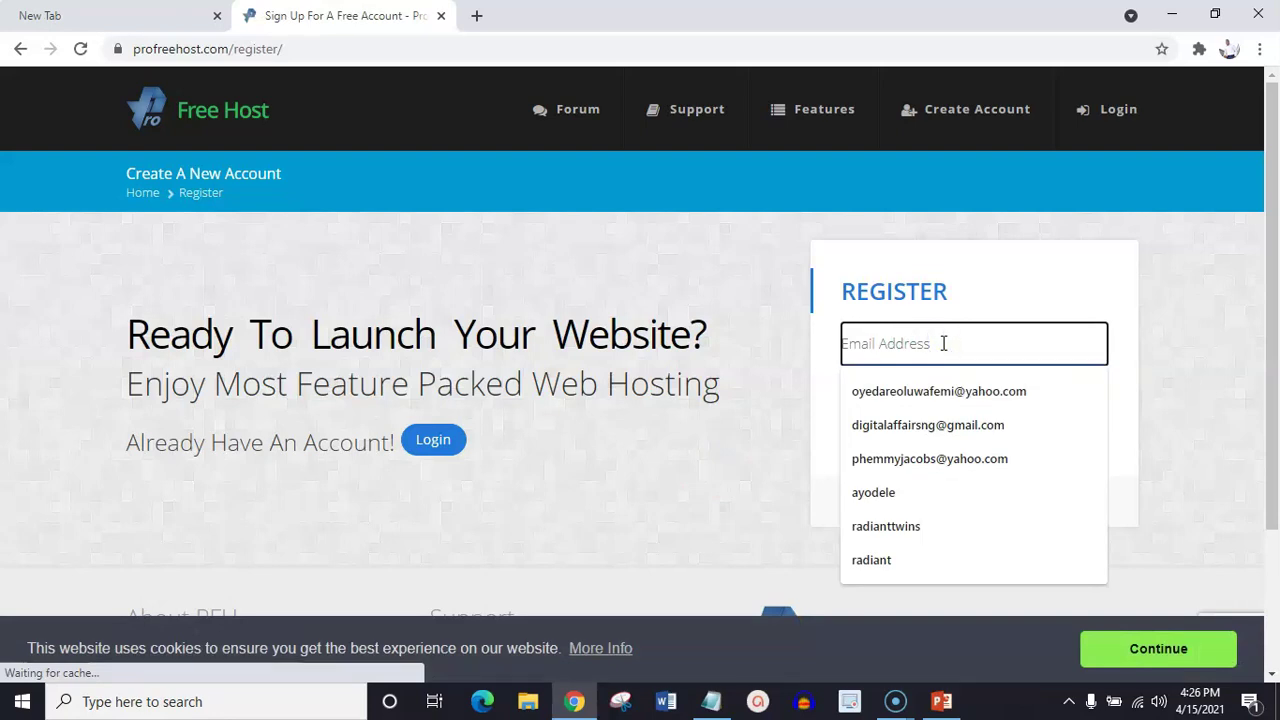
{"action": "left_click", "coordinate": [943, 391]}
{"action": "left_click", "coordinate": [943, 391]}
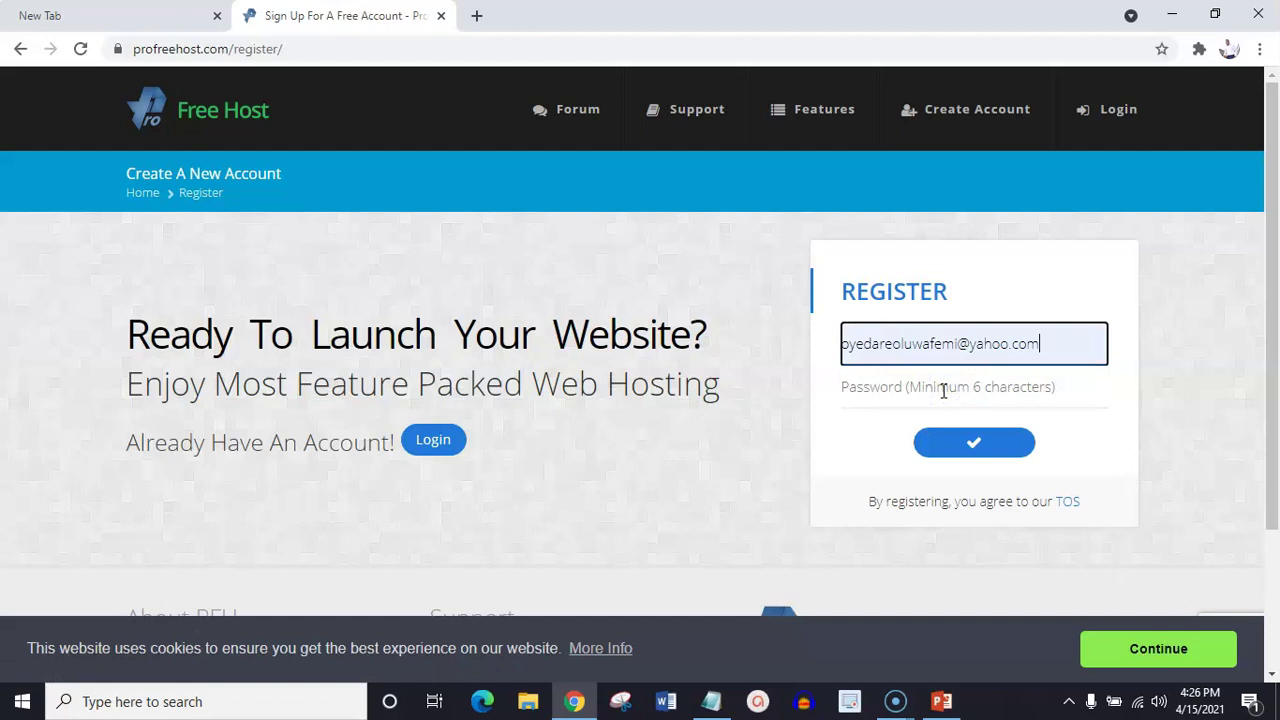
{"action": "left_click", "coordinate": [948, 390]}
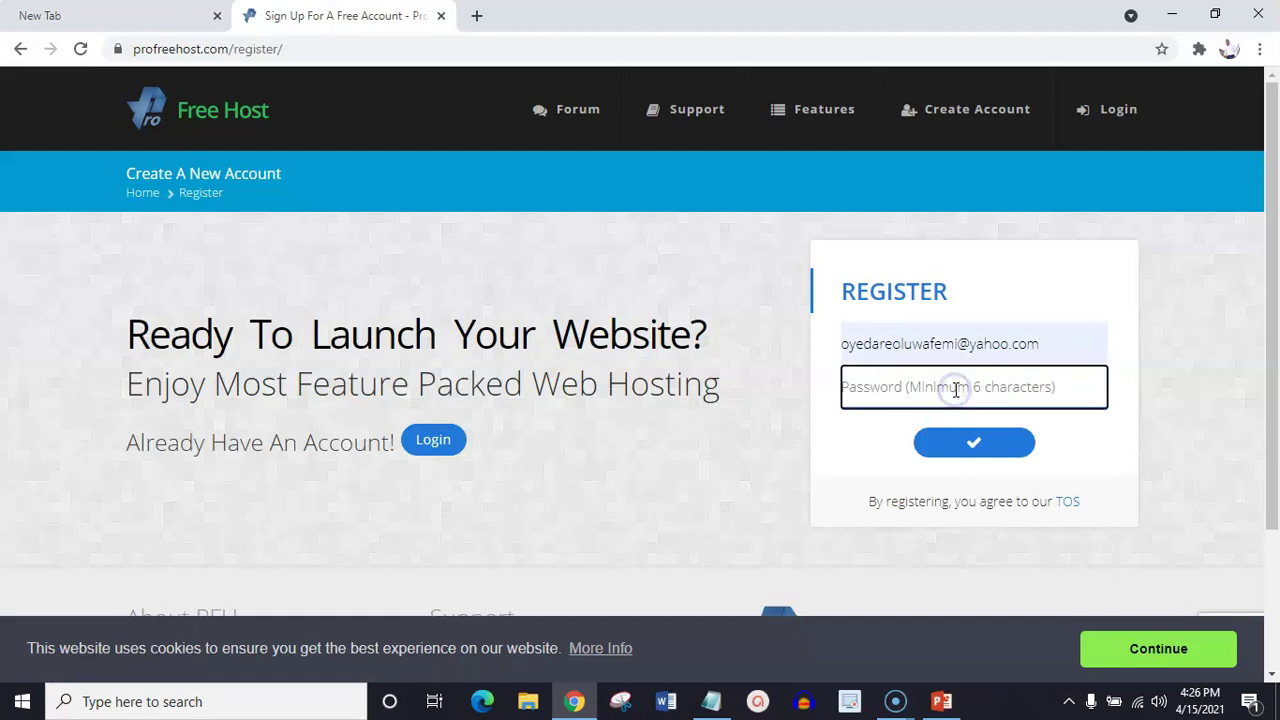
{"action": "left_click", "coordinate": [966, 384]}
{"action": "left_click", "coordinate": [1042, 352]}
{"action": "left_click", "coordinate": [969, 386]}
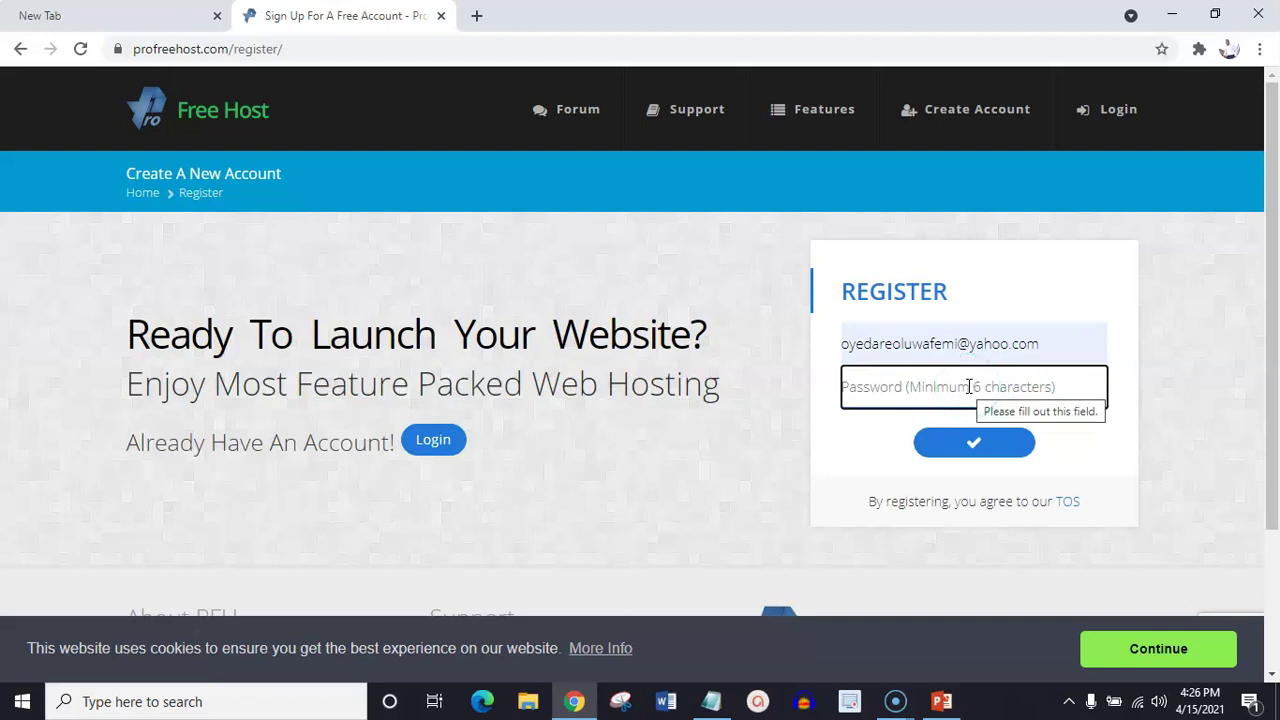
{"action": "left_click", "coordinate": [902, 390]}
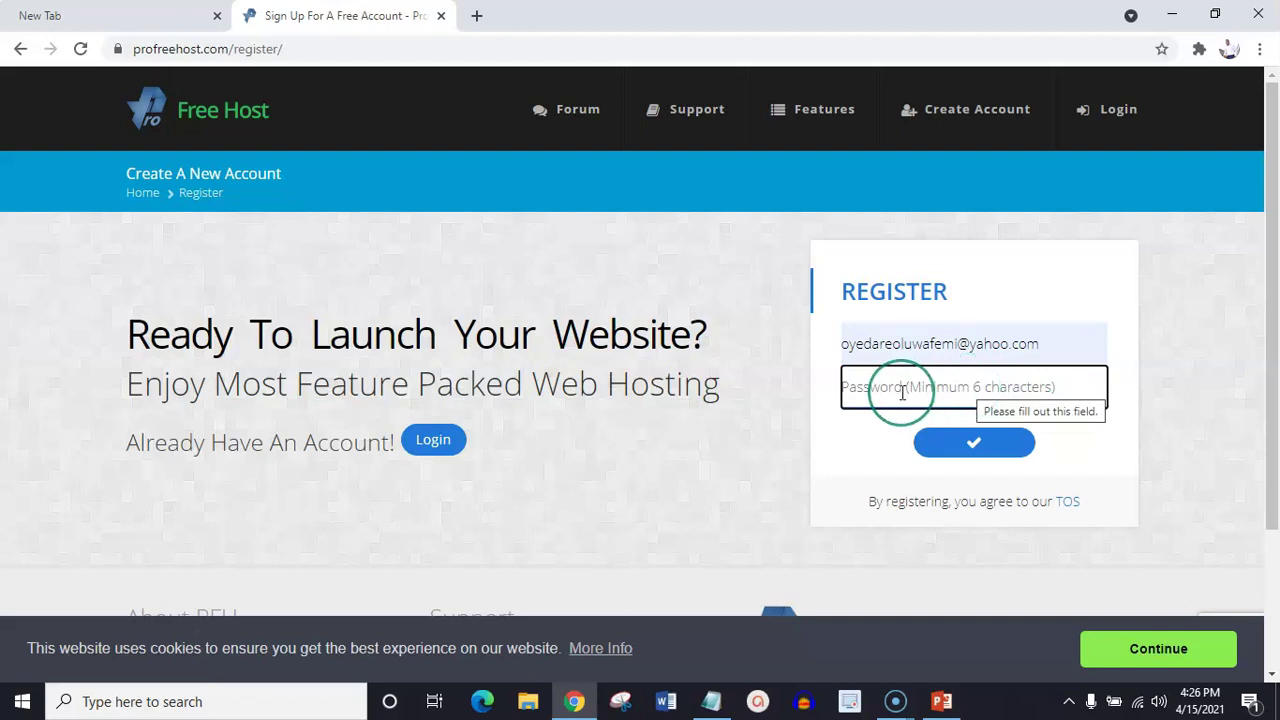
{"action": "type", "text": "a"}
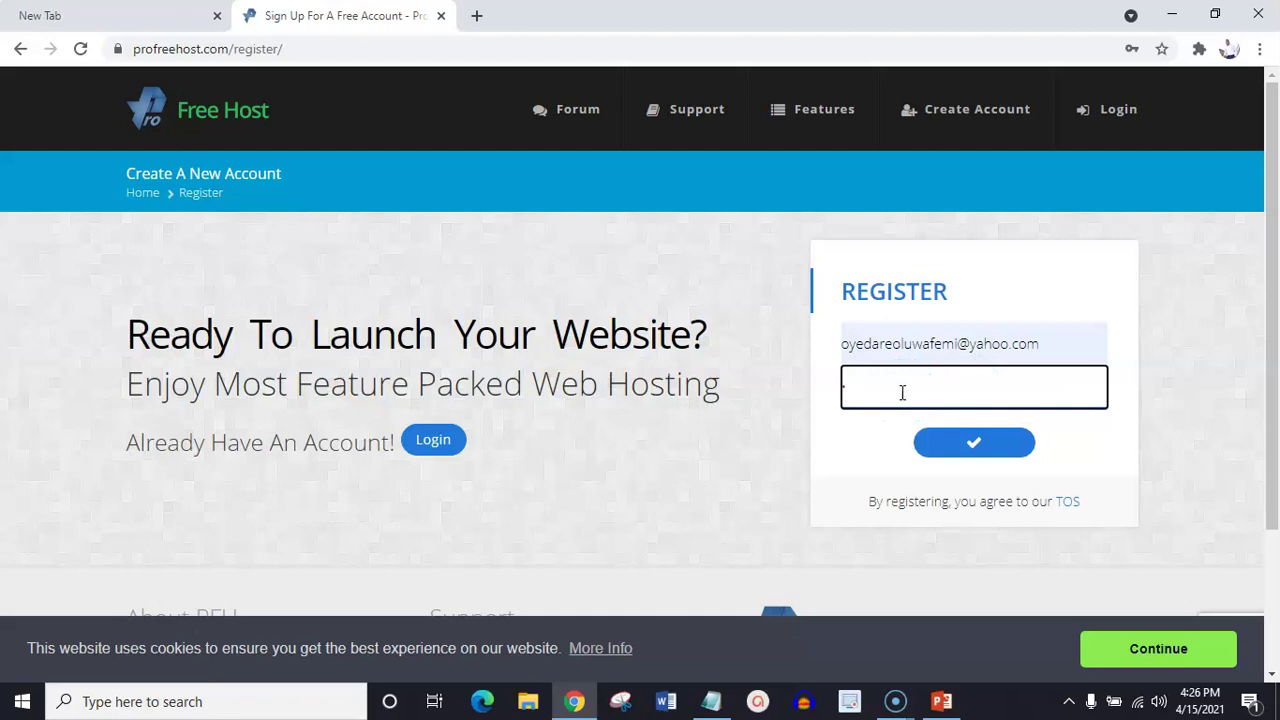
{"action": "key", "text": "BackSpace"}
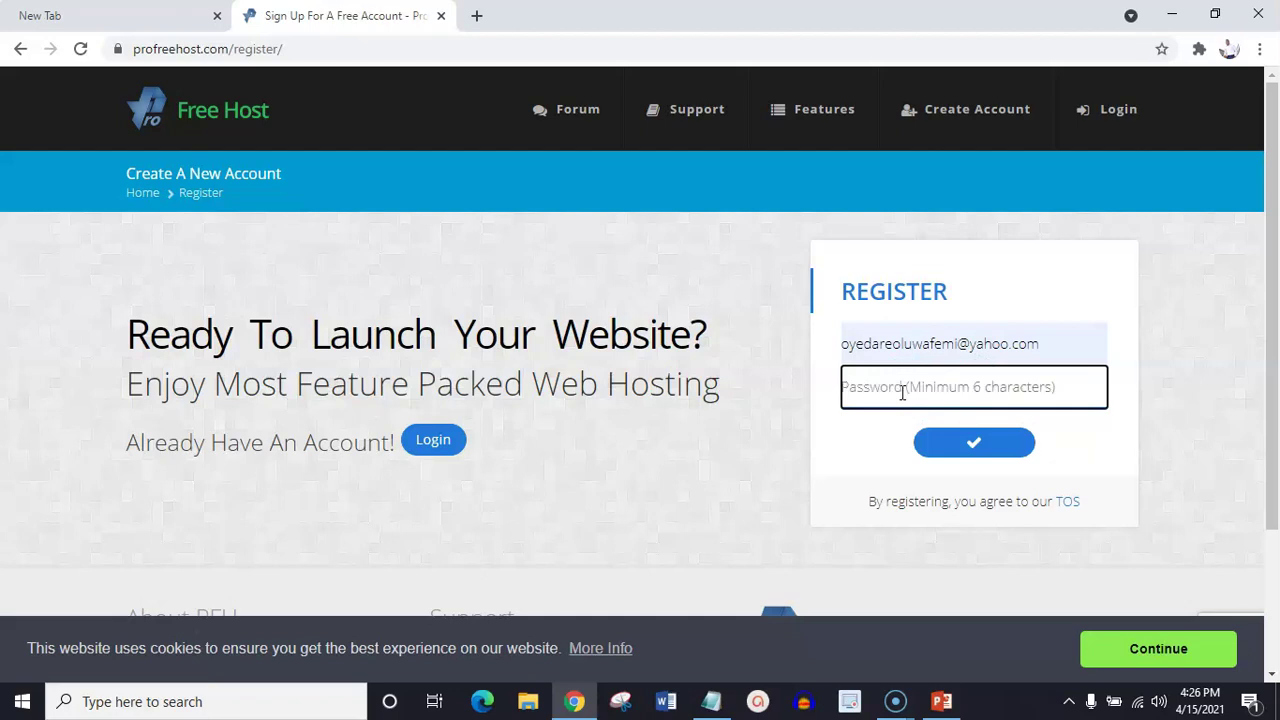
{"action": "left_click", "coordinate": [1053, 344]}
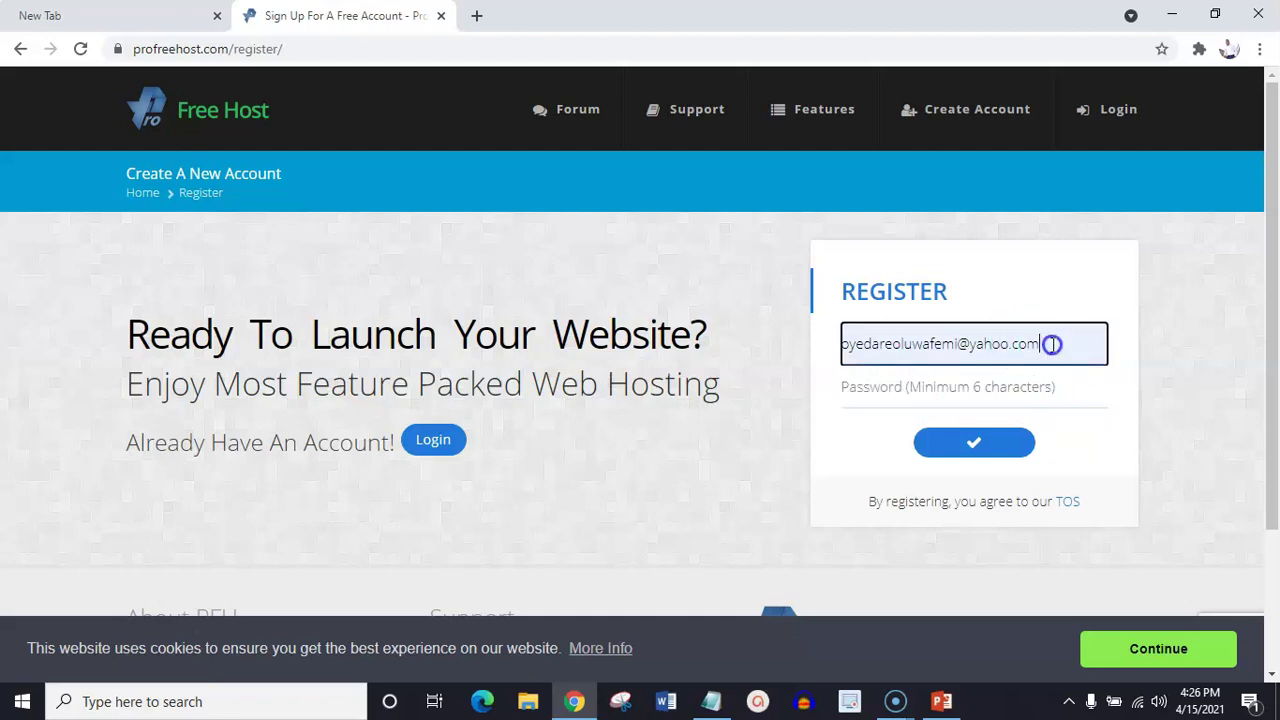
{"action": "type", "text": "a"}
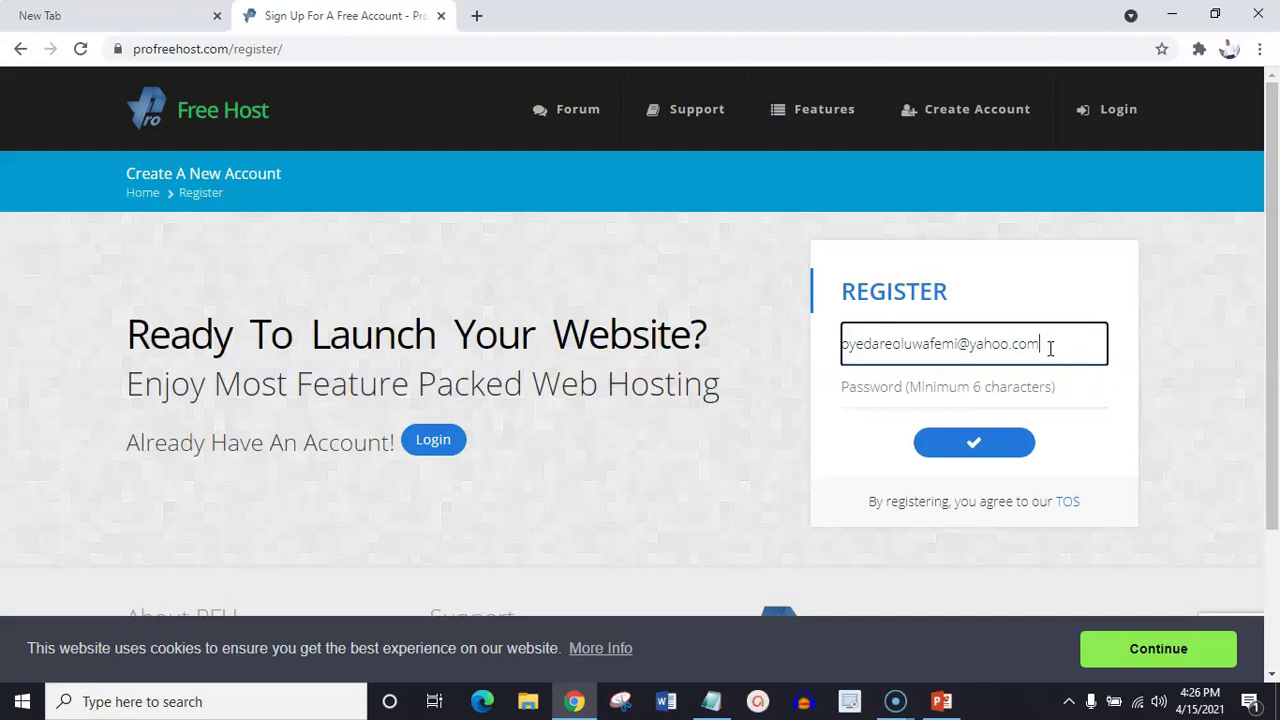
Enter an account password of at least 6 characters and submit the registration
{"action": "left_click", "coordinate": [1013, 387]}
{"action": "type", "text": "********"}
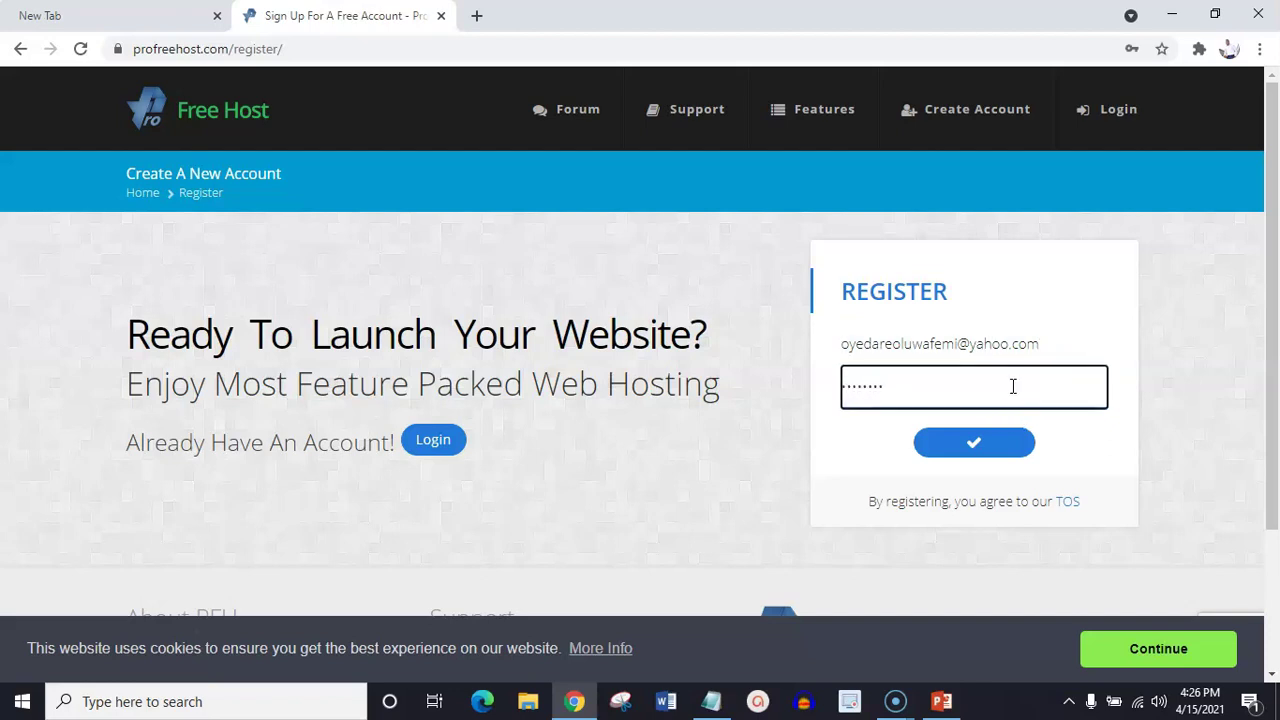
{"action": "type", "text": "**"}
{"action": "type", "text": "*"}
{"action": "key", "text": "BackSpace"}
{"action": "key", "text": "BackSpace"}
{"action": "key", "text": "BackSpace"}
{"action": "key", "text": "BackSpace"}
{"action": "key", "text": "BackSpace"}
{"action": "key", "text": "BackSpace"}
{"action": "key", "text": "BackSpace"}
{"action": "key", "text": "BackSpace"}
{"action": "key", "text": "BackSpace"}
{"action": "key", "text": "BackSpace"}
{"action": "key", "text": "BackSpace"}
{"action": "key", "text": "BackSpace"}
{"action": "type", "text": "************"}
{"action": "left_click", "coordinate": [976, 443]}
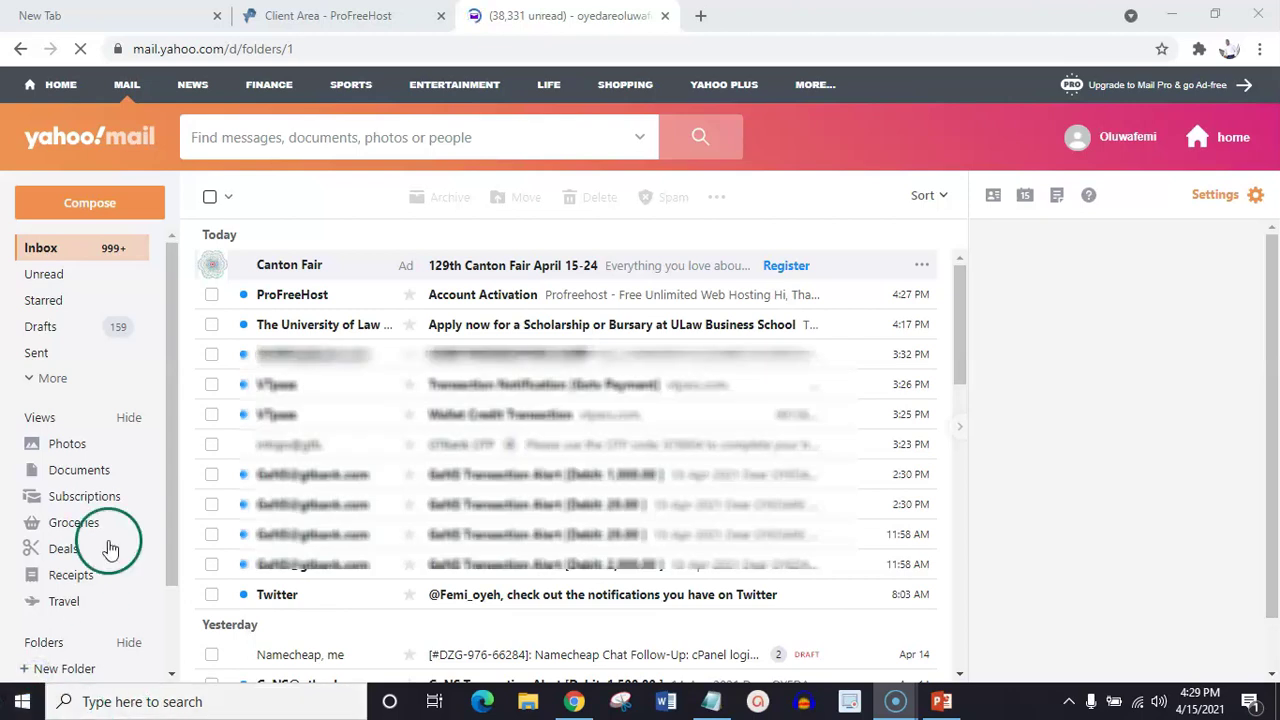
Open ProFreeHost's Account Activation email and use its Activate Account button
{"action": "left_click", "coordinate": [518, 302]}
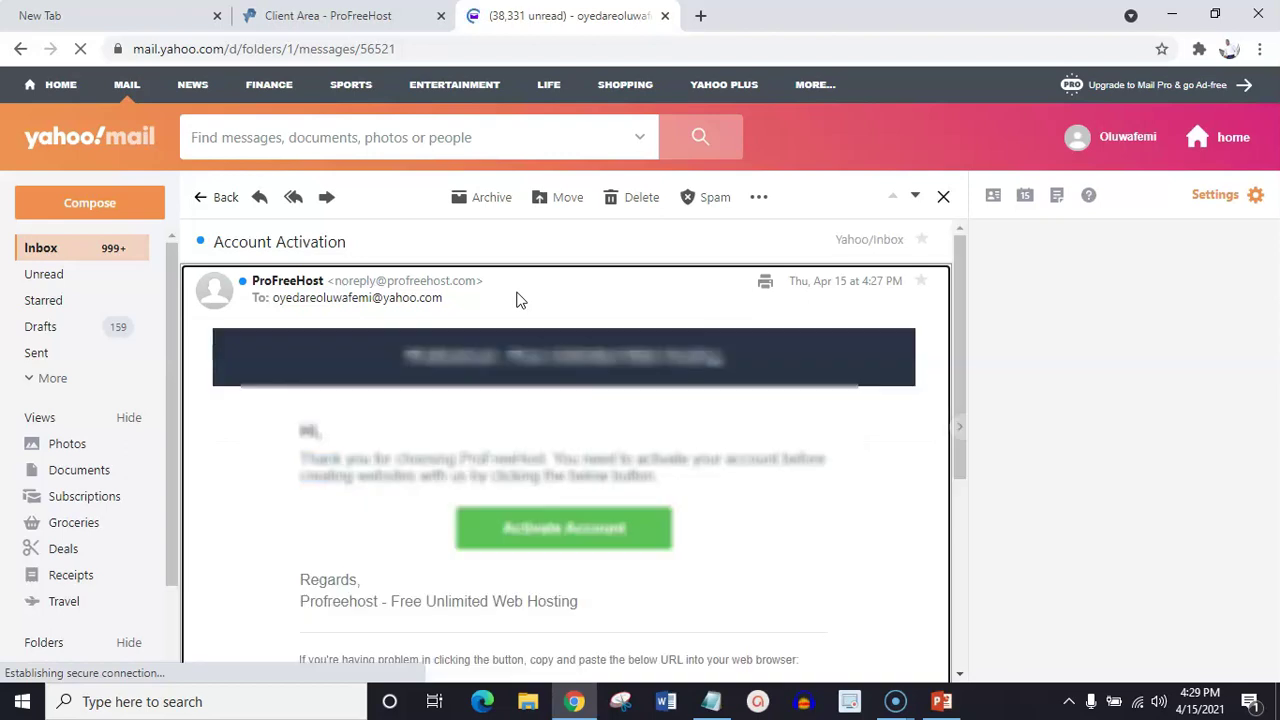
{"action": "left_click", "coordinate": [549, 537]}
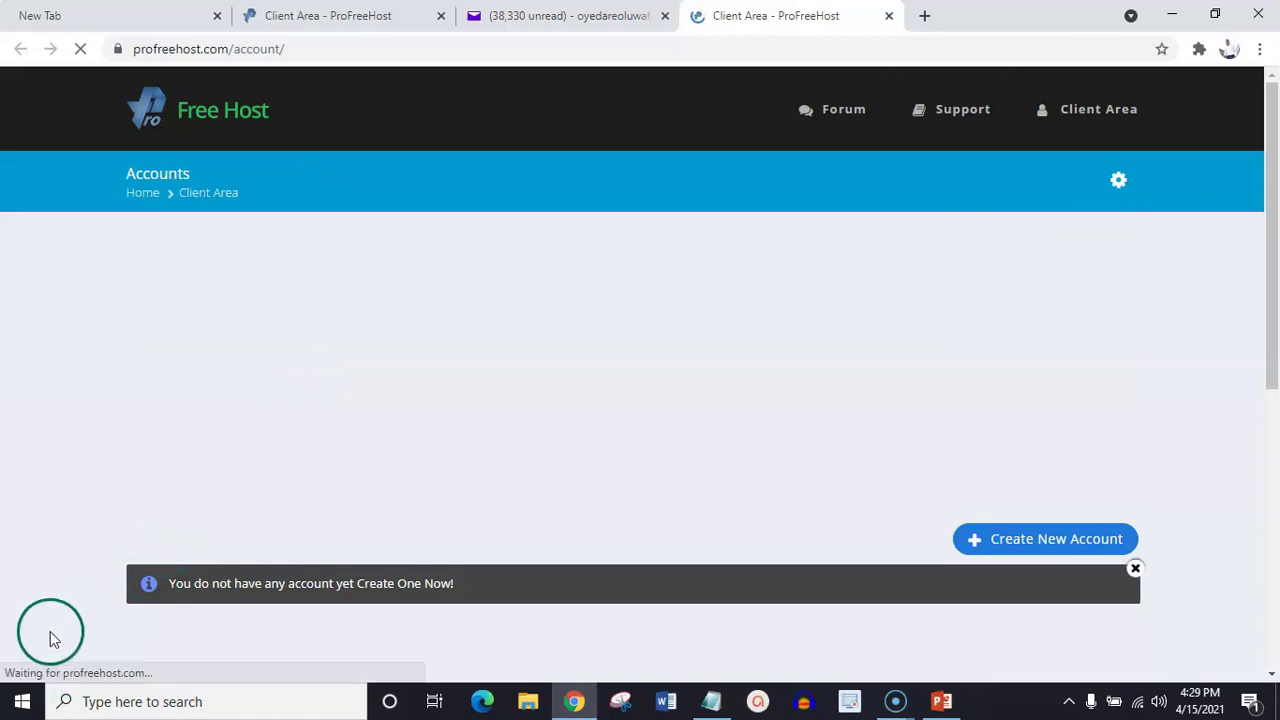
Choose Create New Account in the client area and close the pop-up advertisement
{"action": "left_click", "coordinate": [1050, 539]}
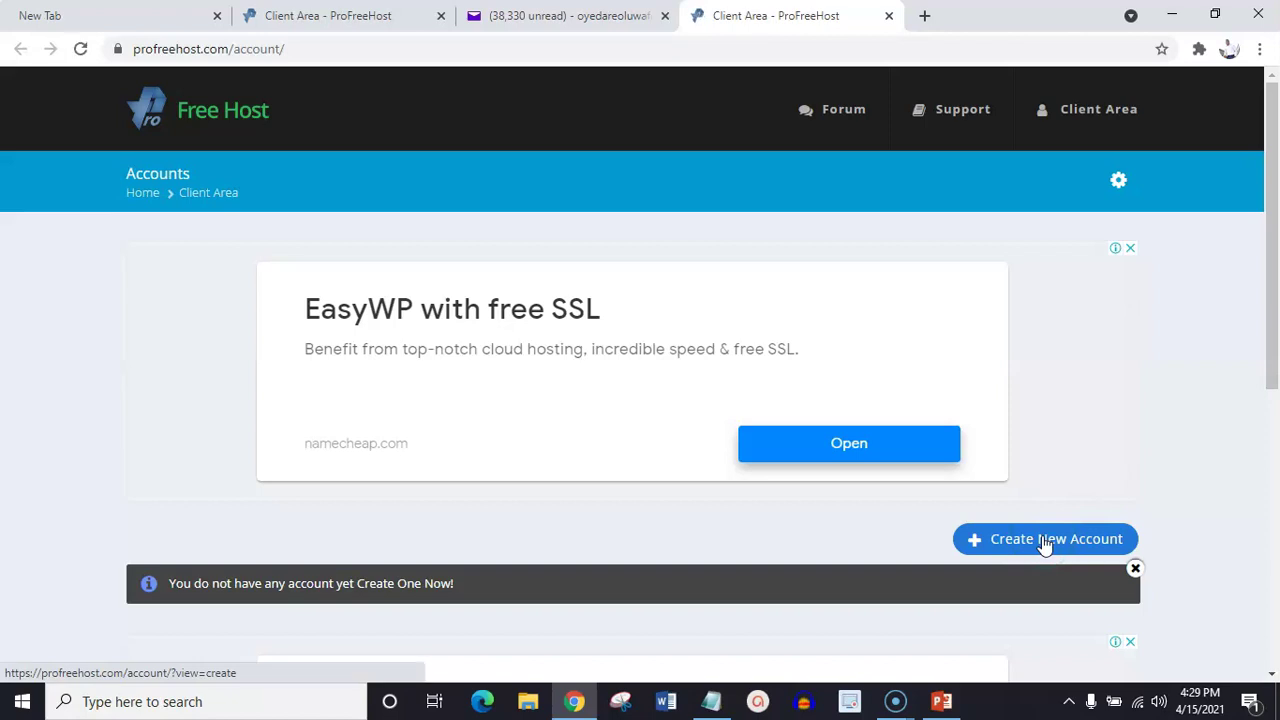
{"action": "left_click", "coordinate": [1045, 541]}
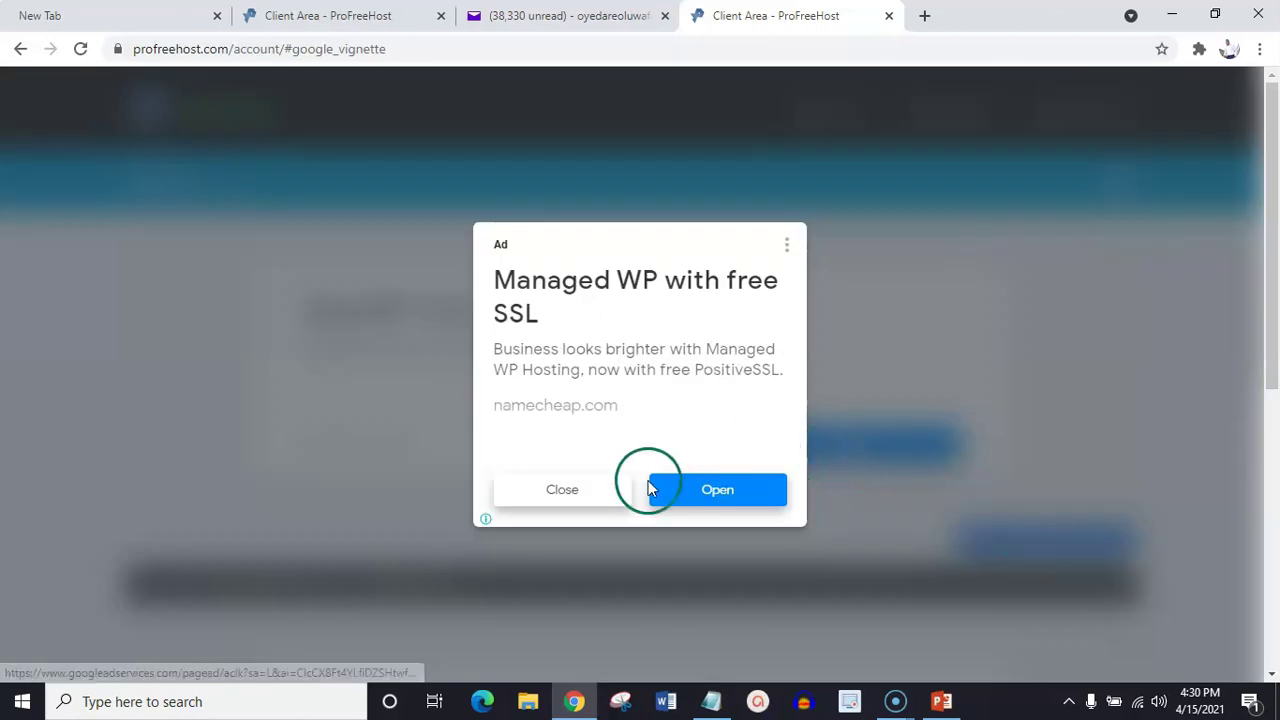
{"action": "left_click", "coordinate": [578, 497]}
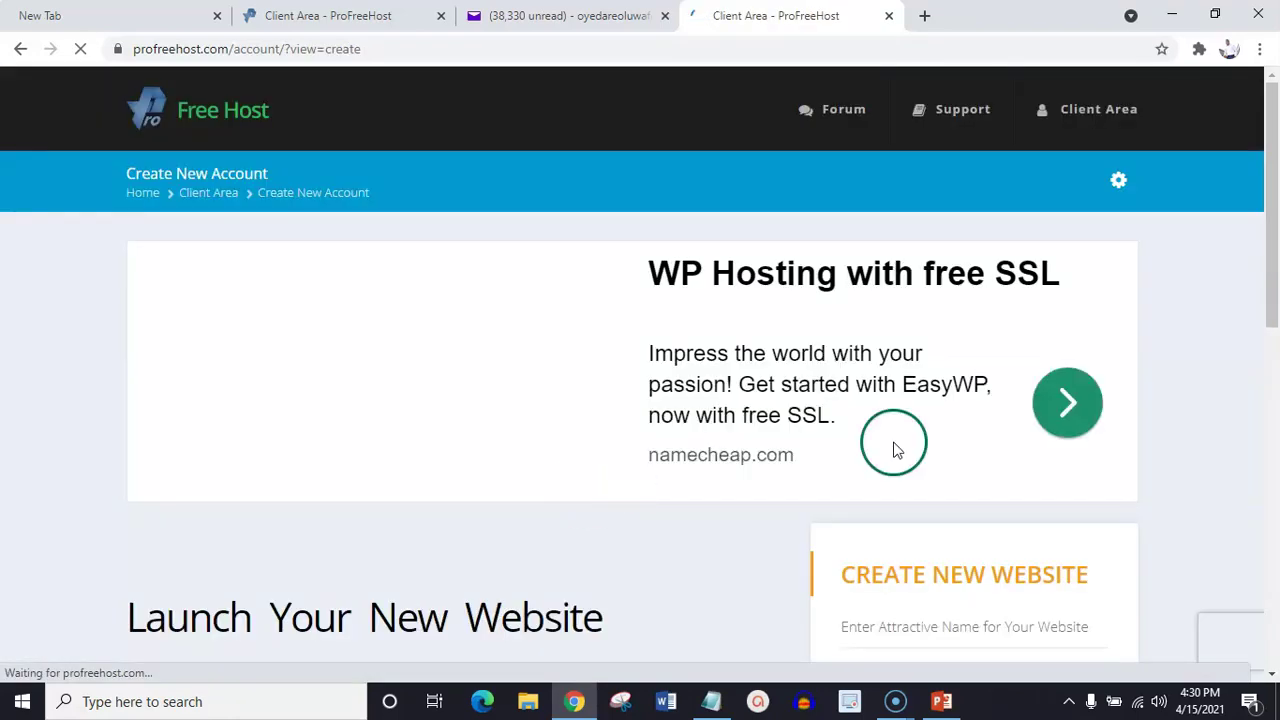
Enter 'dccmarket.com' as the website name in the Create New Website form
{"action": "left_click_drag", "start_coordinate": [1275, 185], "coordinate": [1275, 330]}
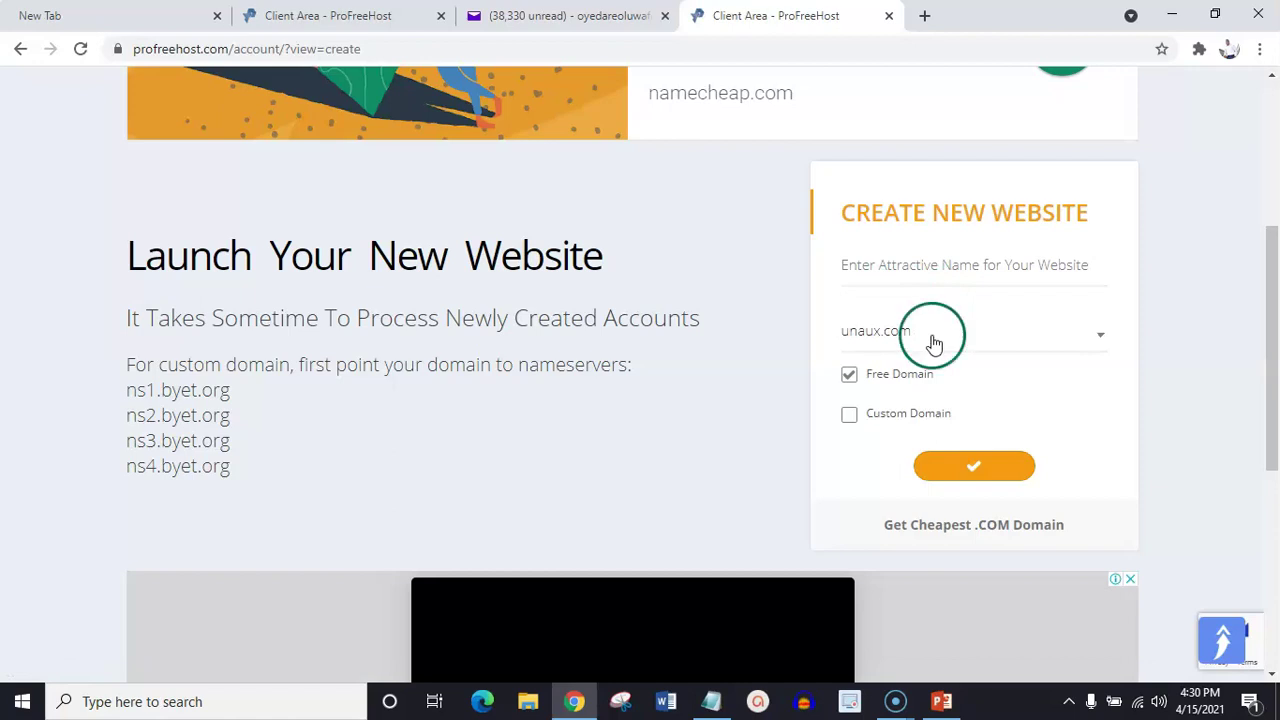
{"action": "left_click", "coordinate": [917, 269]}
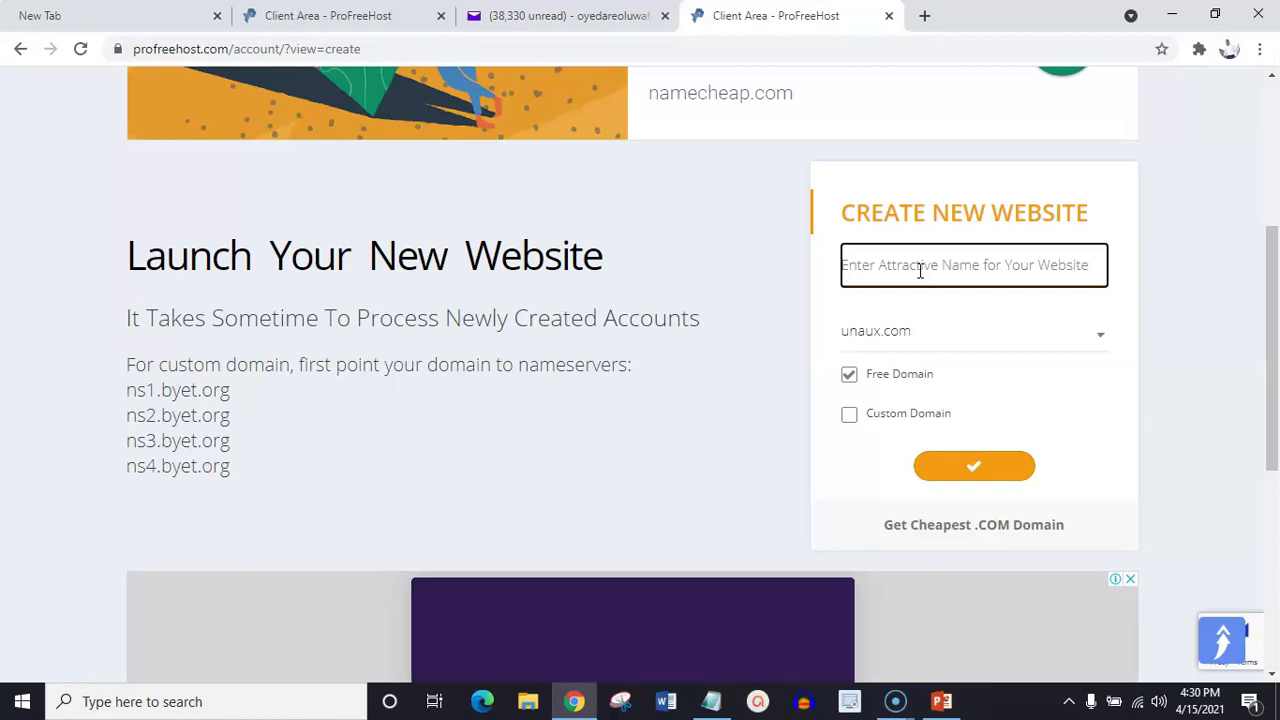
{"action": "type", "text": "dccc"}
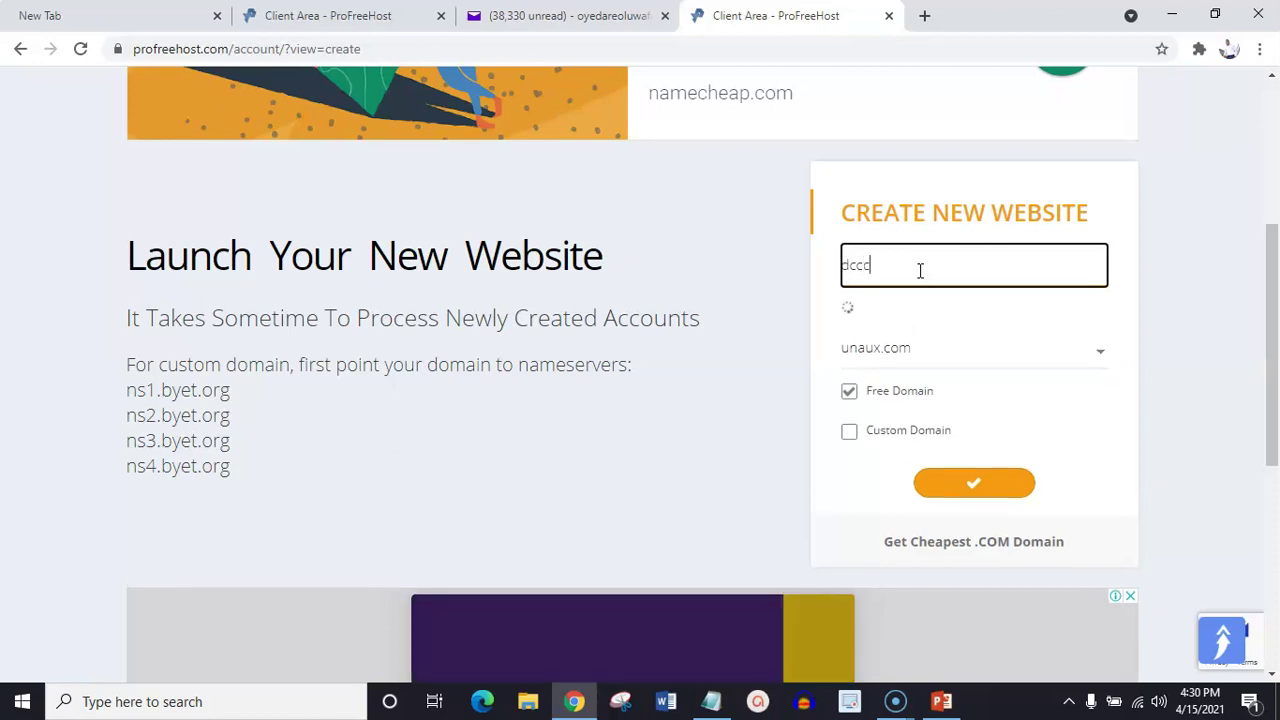
{"action": "key", "text": "BackSpace"}
{"action": "type", "text": "market.com"}
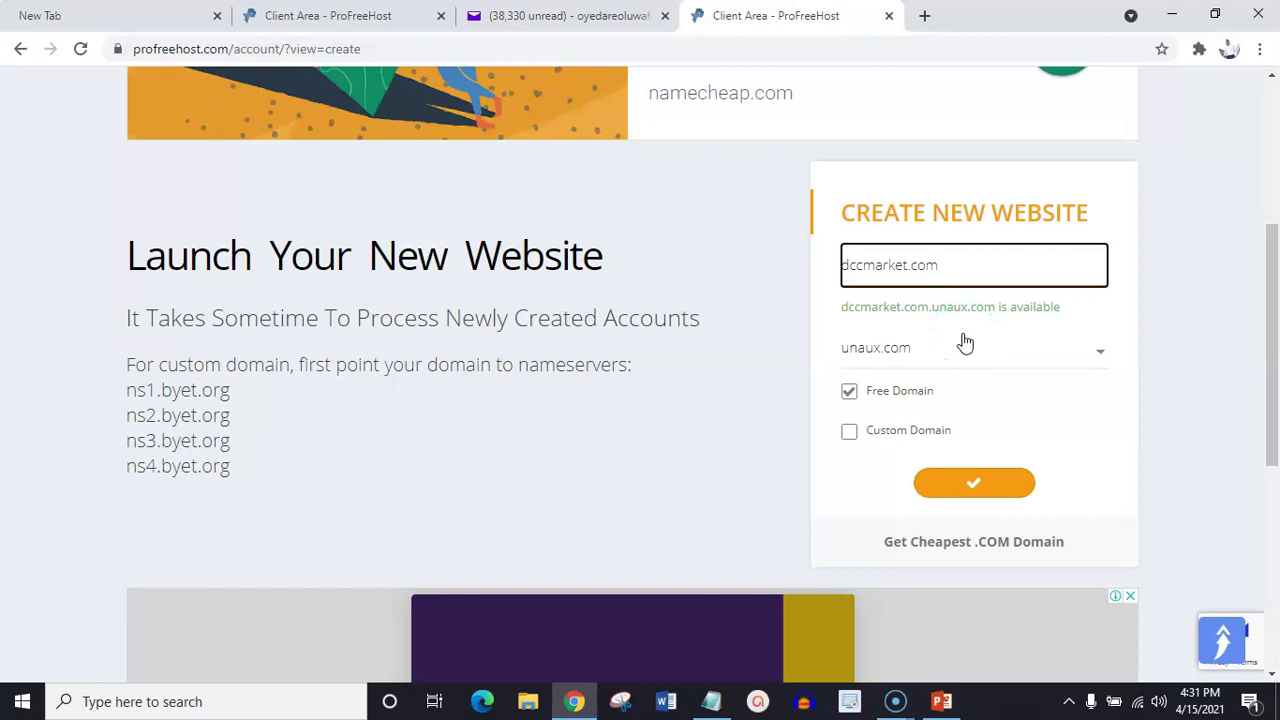
Keep unaux.com as the free domain and create the dccmarket.com.unaux.com website
{"action": "left_click", "coordinate": [1052, 357]}
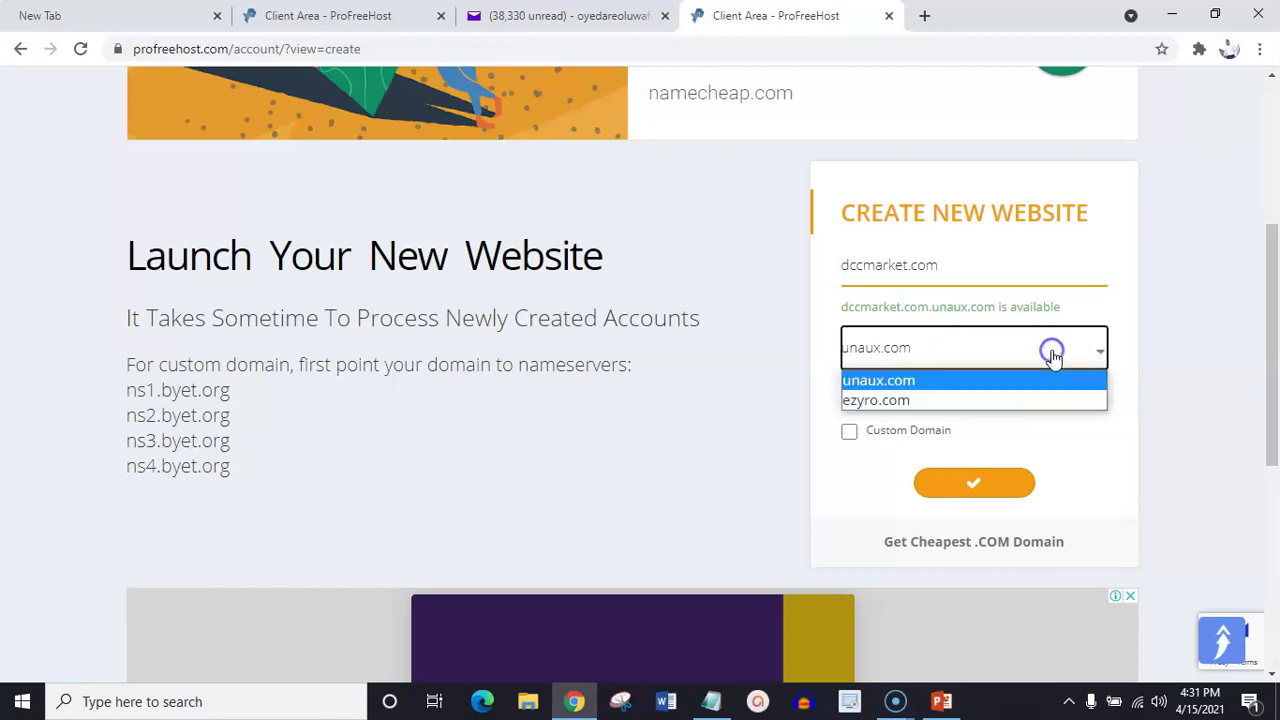
{"action": "left_click", "coordinate": [975, 384]}
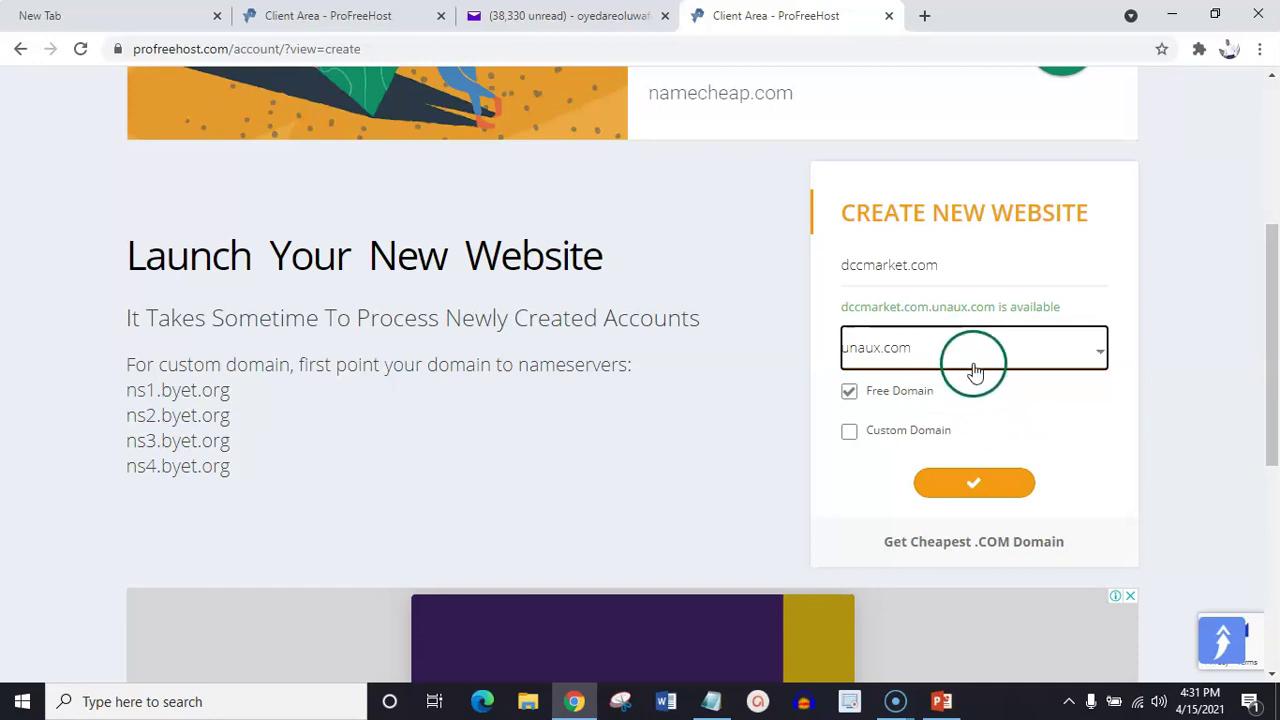
{"action": "left_click", "coordinate": [975, 487]}
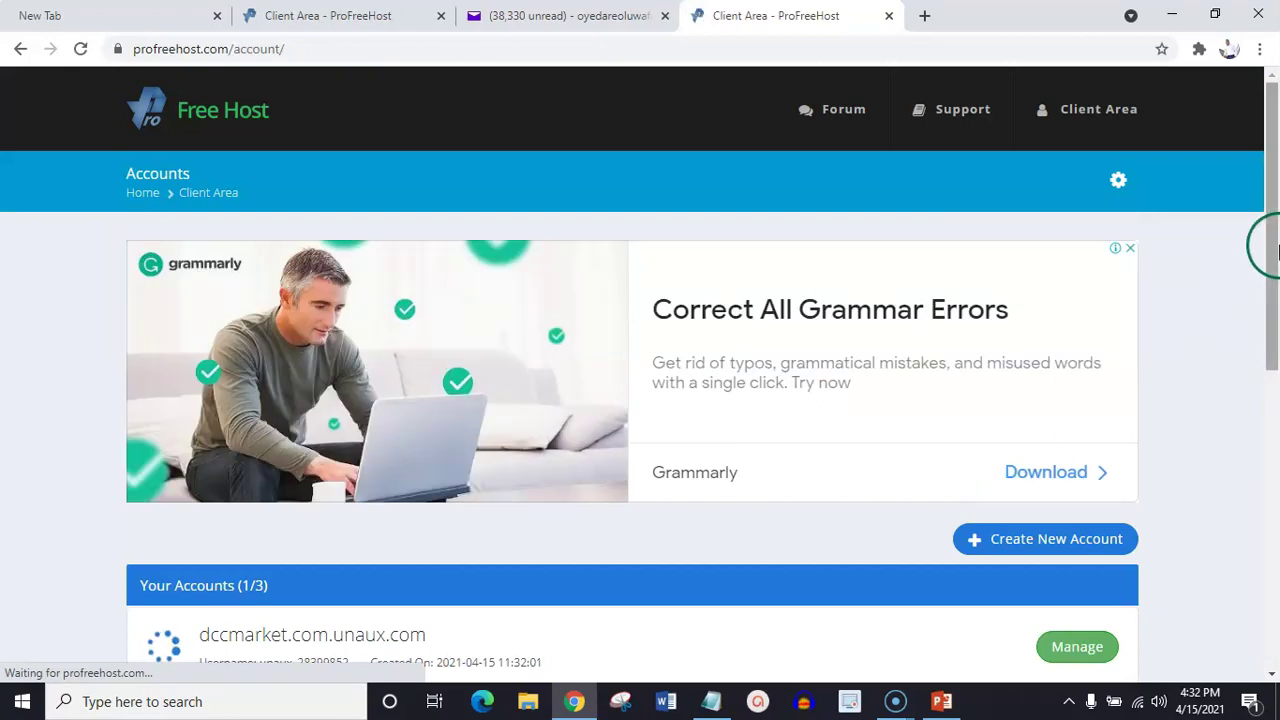
Manage dccmarket.com.unaux.com from the Your Accounts list
{"action": "left_click_drag", "start_coordinate": [1272, 245], "coordinate": [1276, 374]}
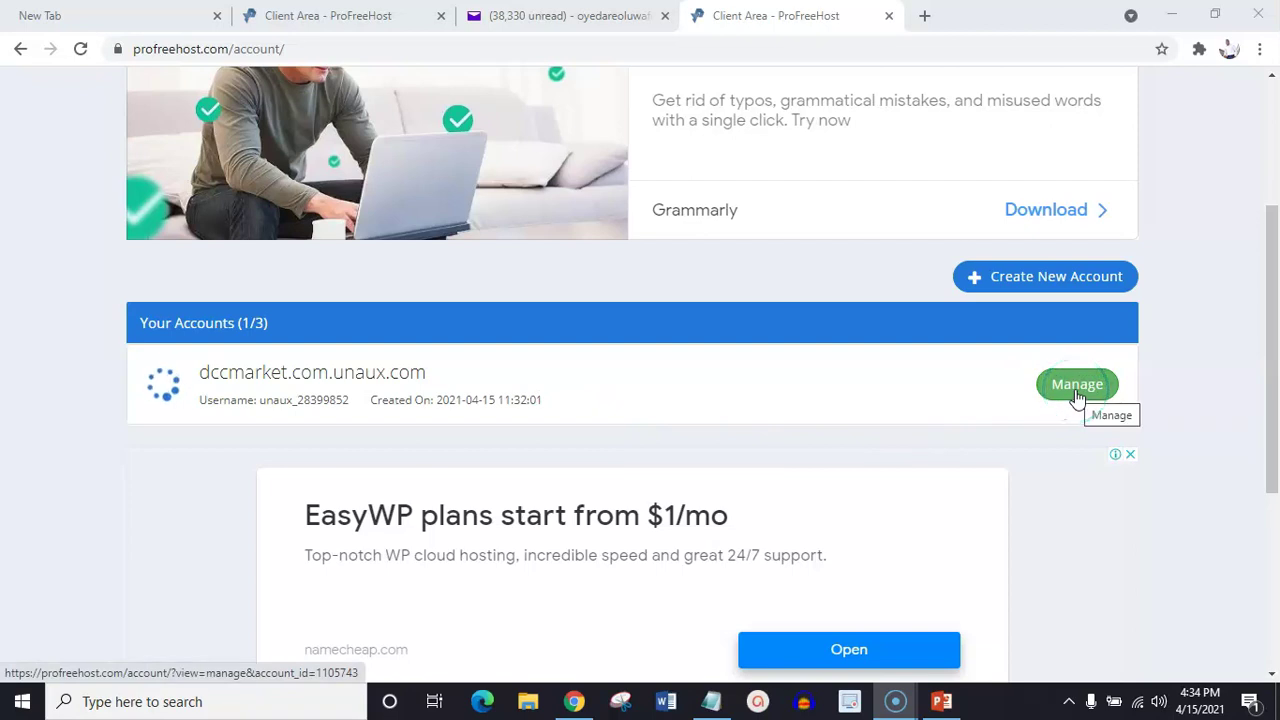
{"action": "left_click", "coordinate": [1077, 386]}
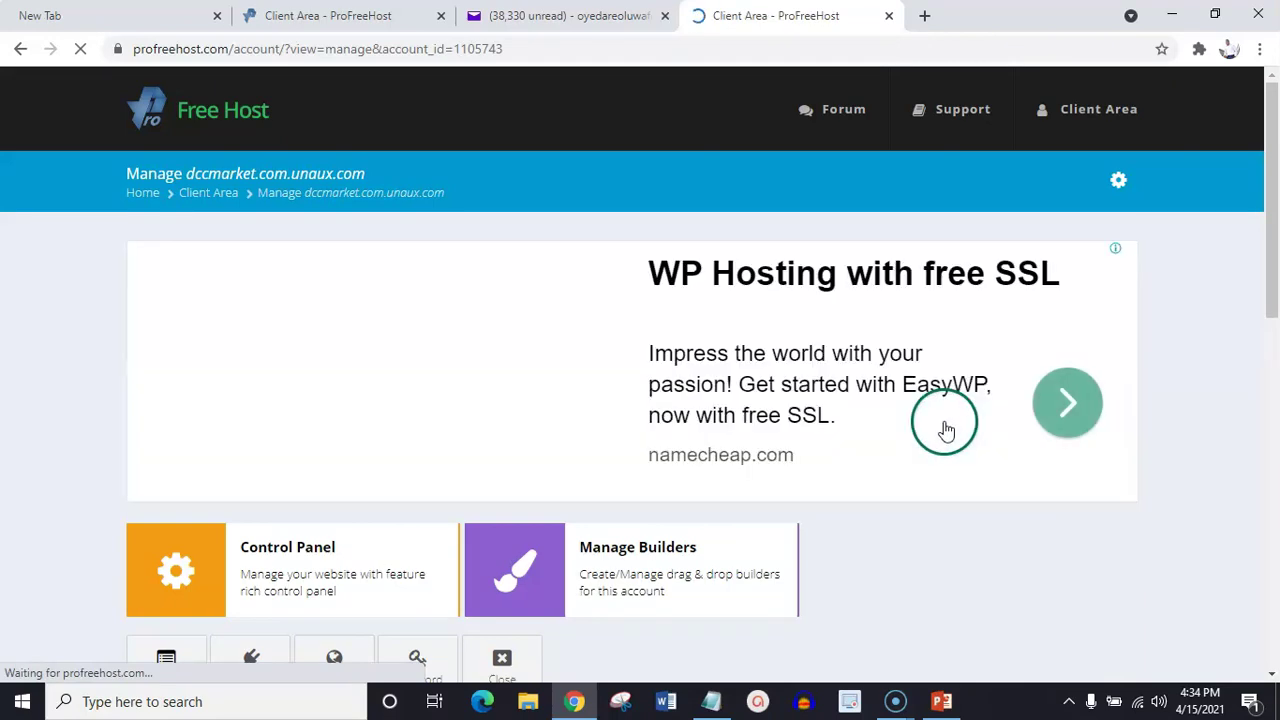
Launch the Control Panel tile for dccmarket.com.unaux.com in a new tab
{"action": "scroll", "coordinate": [1275, 225], "scroll_direction": "down", "scroll_amount": 1}
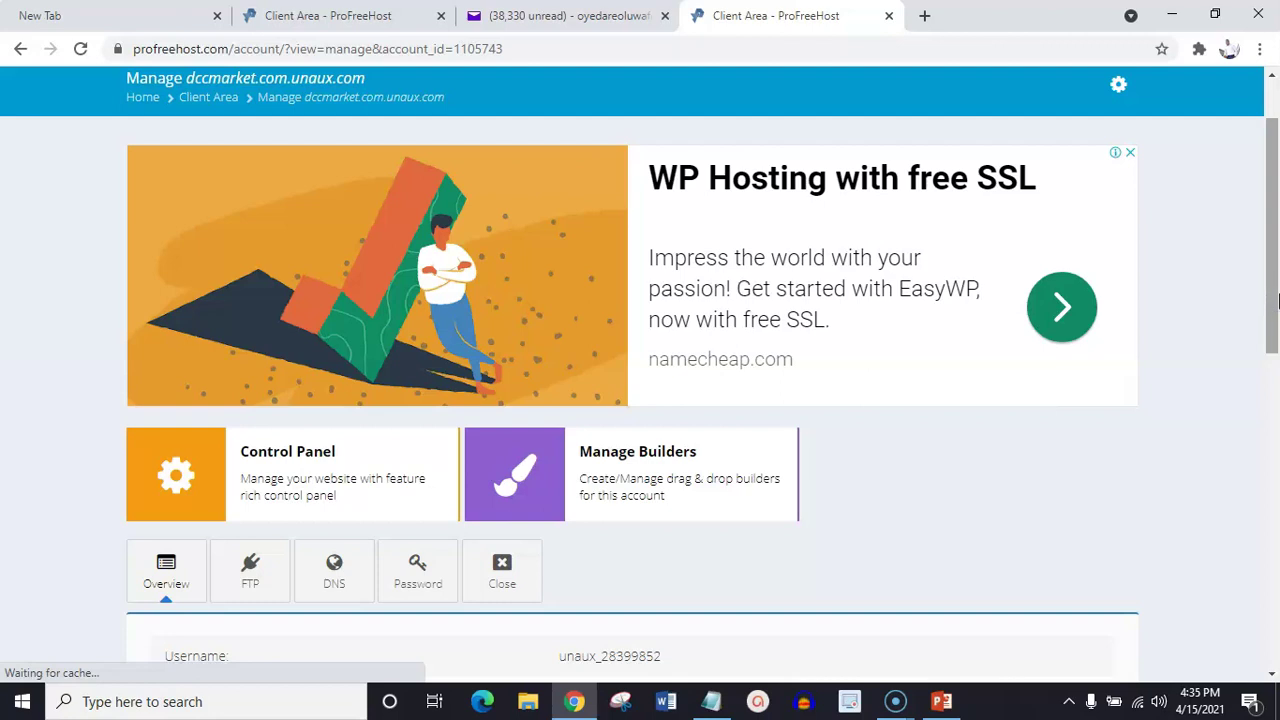
{"action": "left_click", "coordinate": [263, 475]}
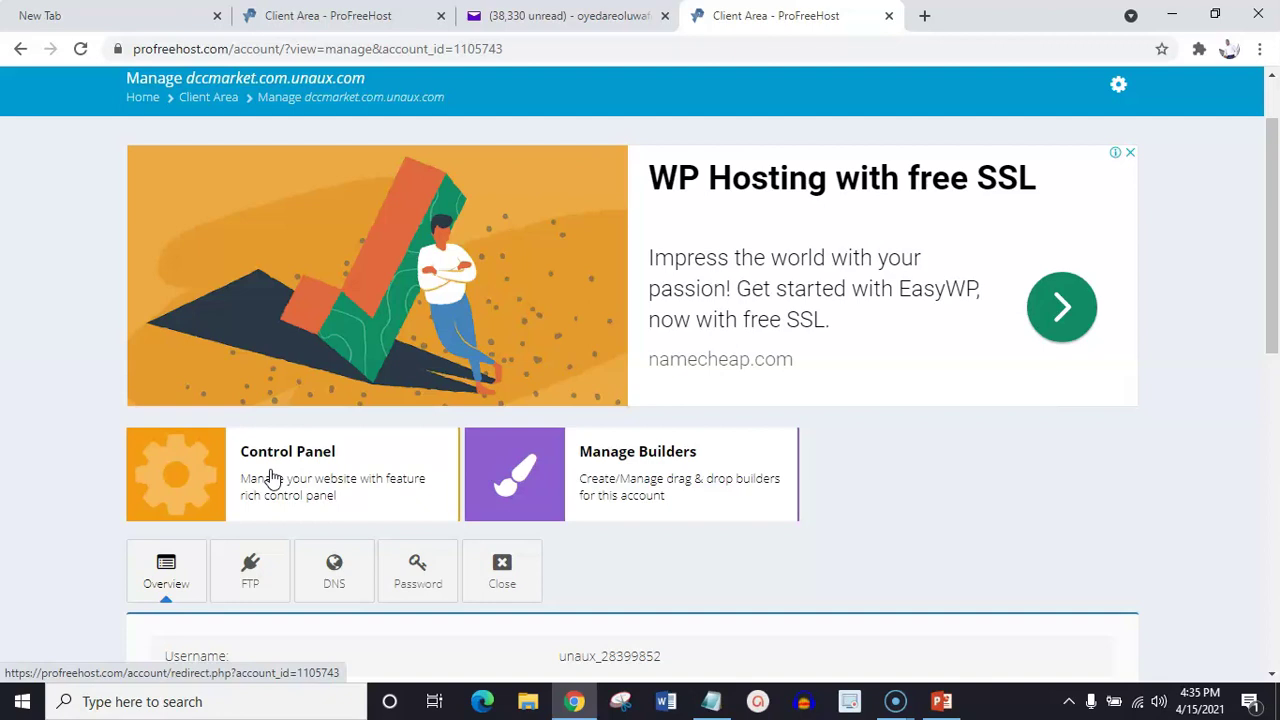
{"action": "left_click", "coordinate": [276, 459]}
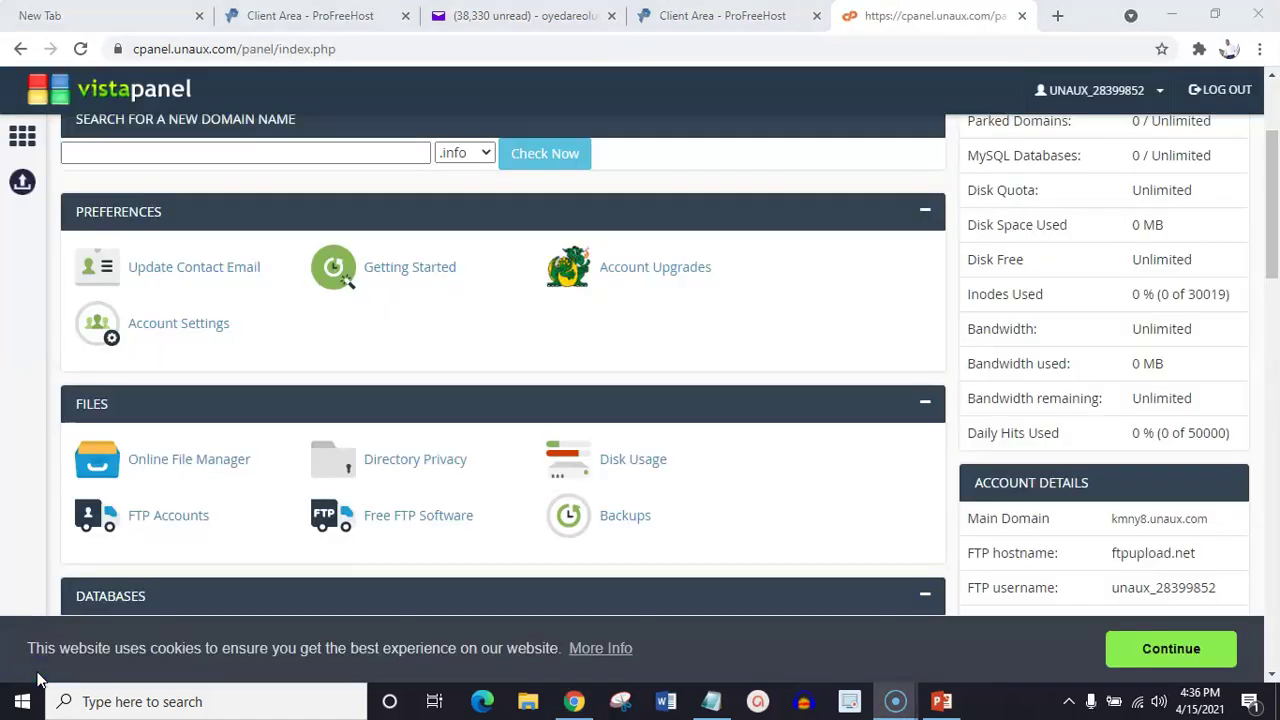
Find the Software section in VistaPanel and start Softaculous Apps Installer
{"action": "left_click_drag", "start_coordinate": [1274, 207], "coordinate": [1277, 333]}
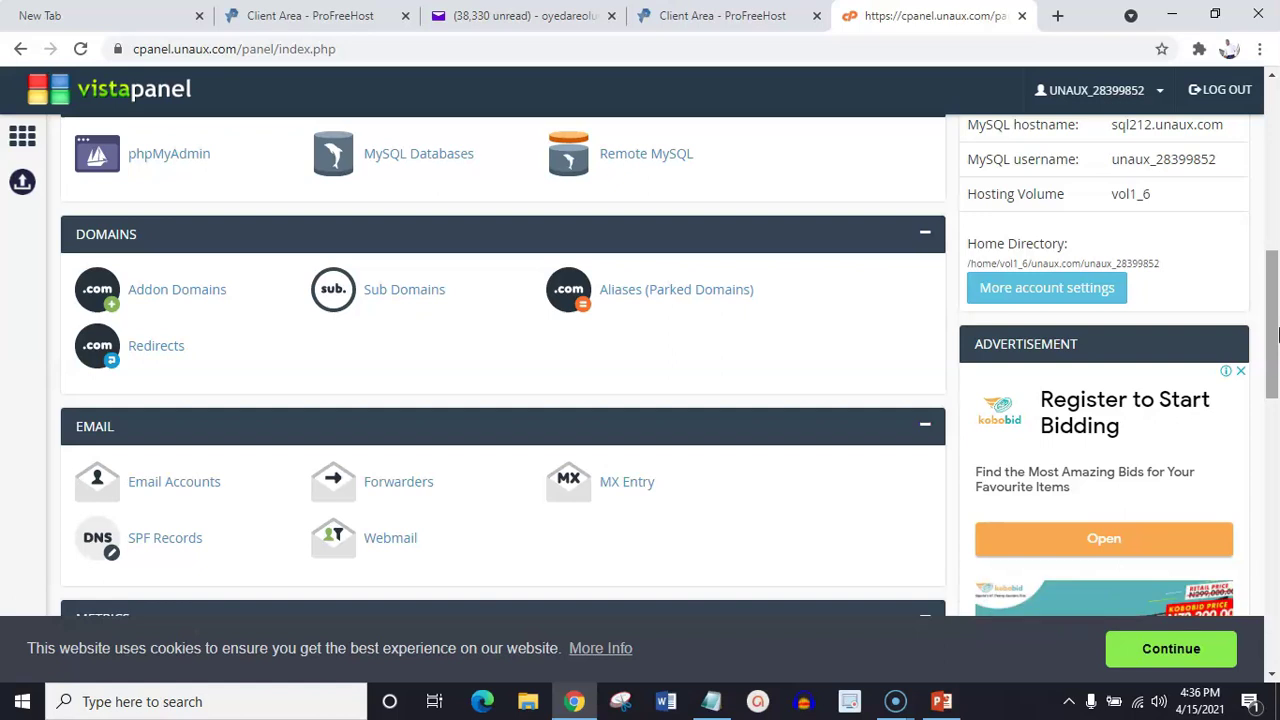
{"action": "left_click_drag", "start_coordinate": [1277, 335], "coordinate": [1277, 258]}
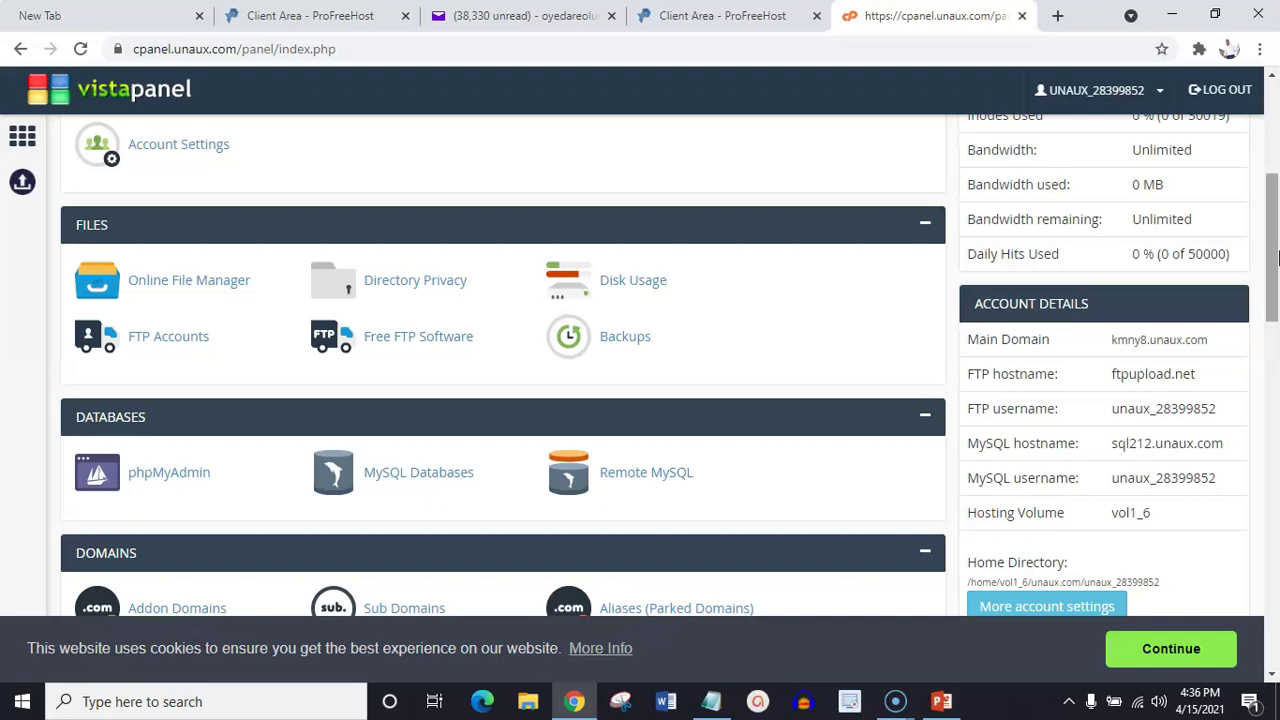
{"action": "mouse_move", "coordinate": [1278, 255]}
{"action": "left_mouse_down"}
{"action": "mouse_move", "coordinate": [1276, 183]}
{"action": "mouse_move", "coordinate": [1276, 243]}
{"action": "left_mouse_up"}
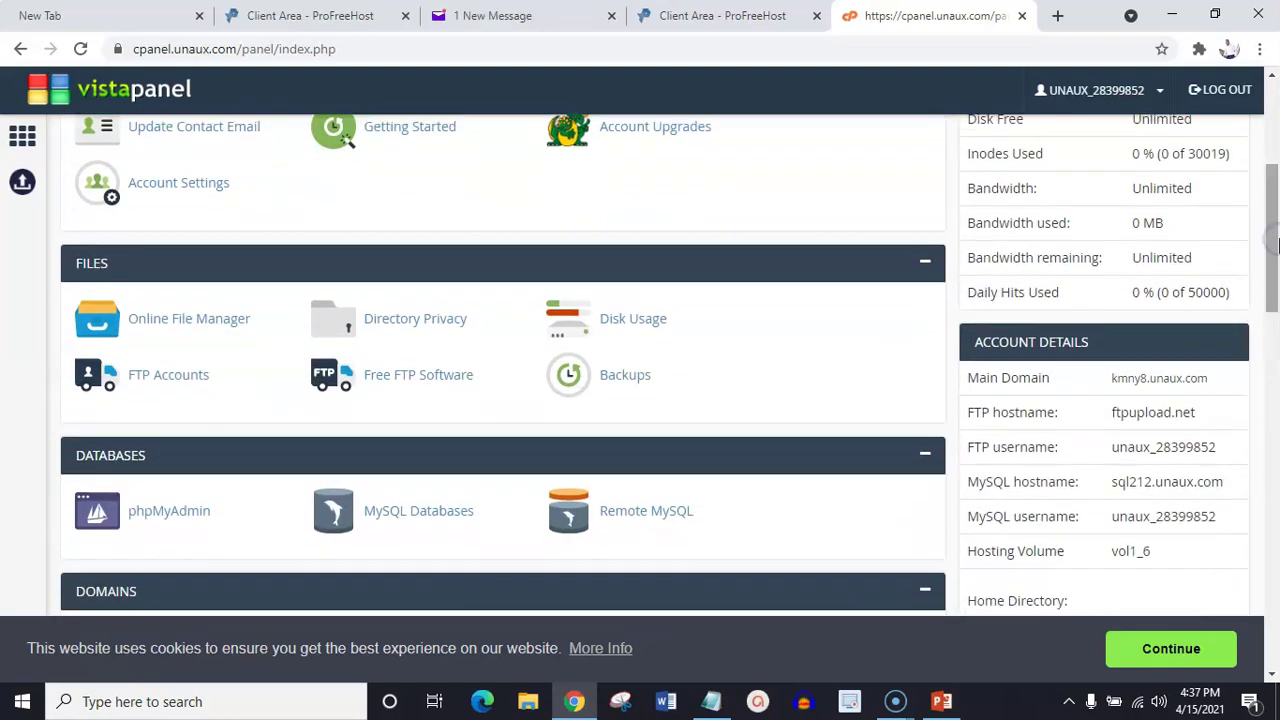
{"action": "left_click", "coordinate": [1160, 92]}
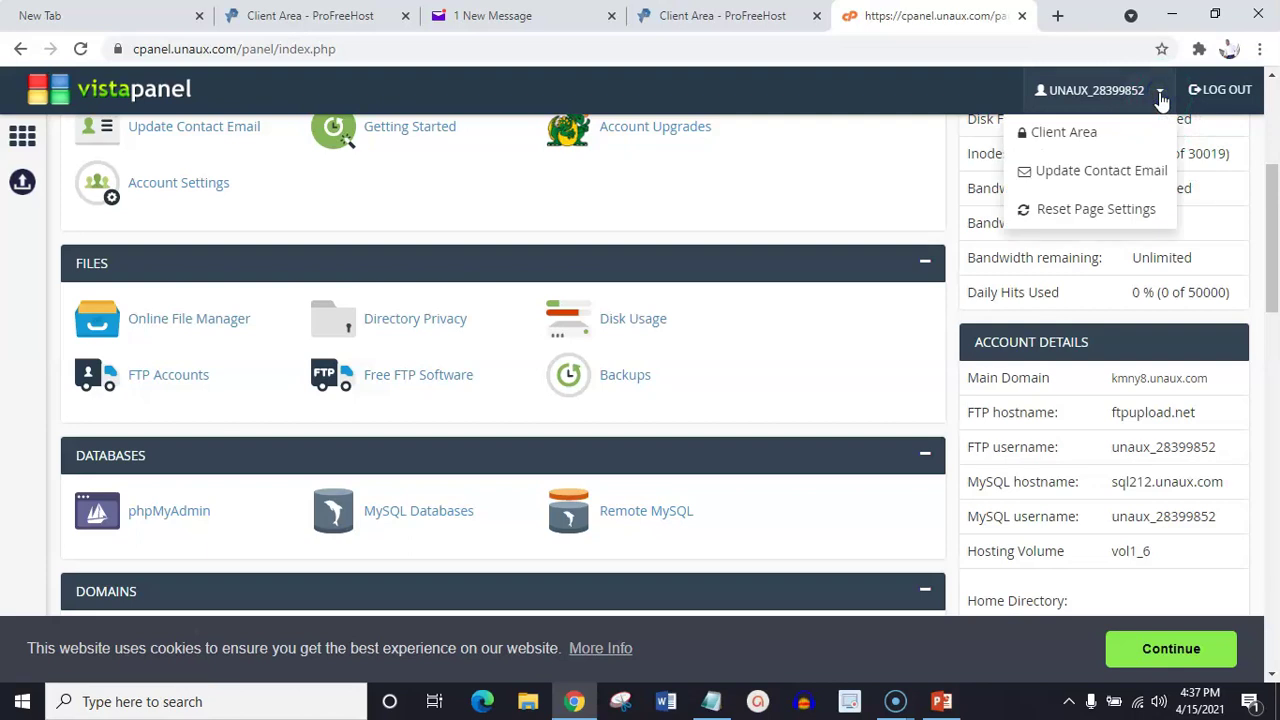
{"action": "left_click", "coordinate": [1160, 95]}
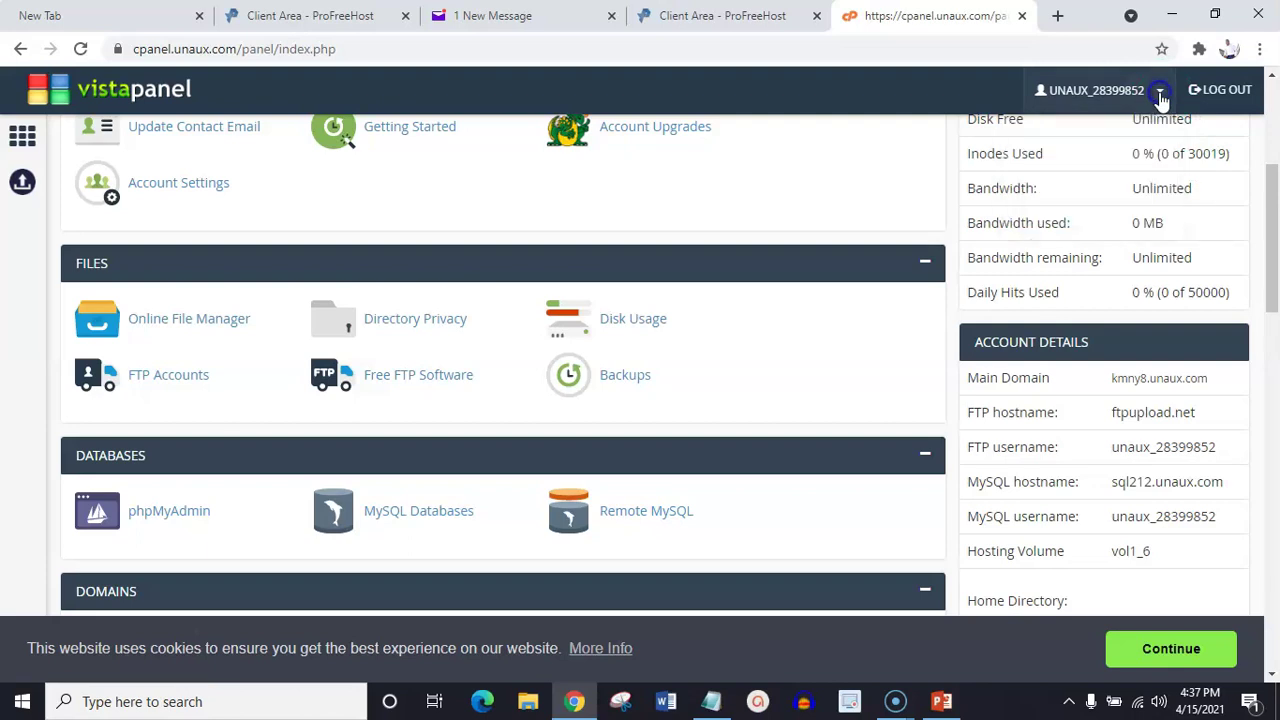
{"action": "left_click", "coordinate": [1276, 232]}
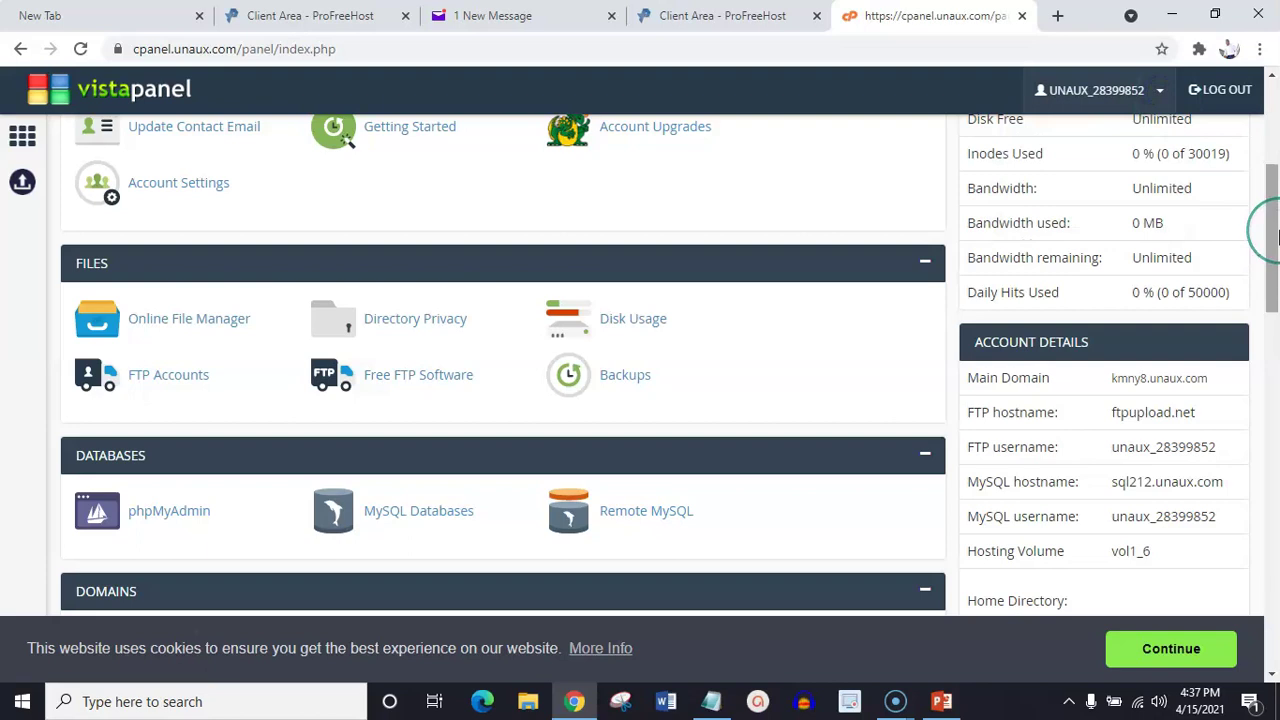
{"action": "left_click_drag", "start_coordinate": [1276, 232], "coordinate": [1276, 484]}
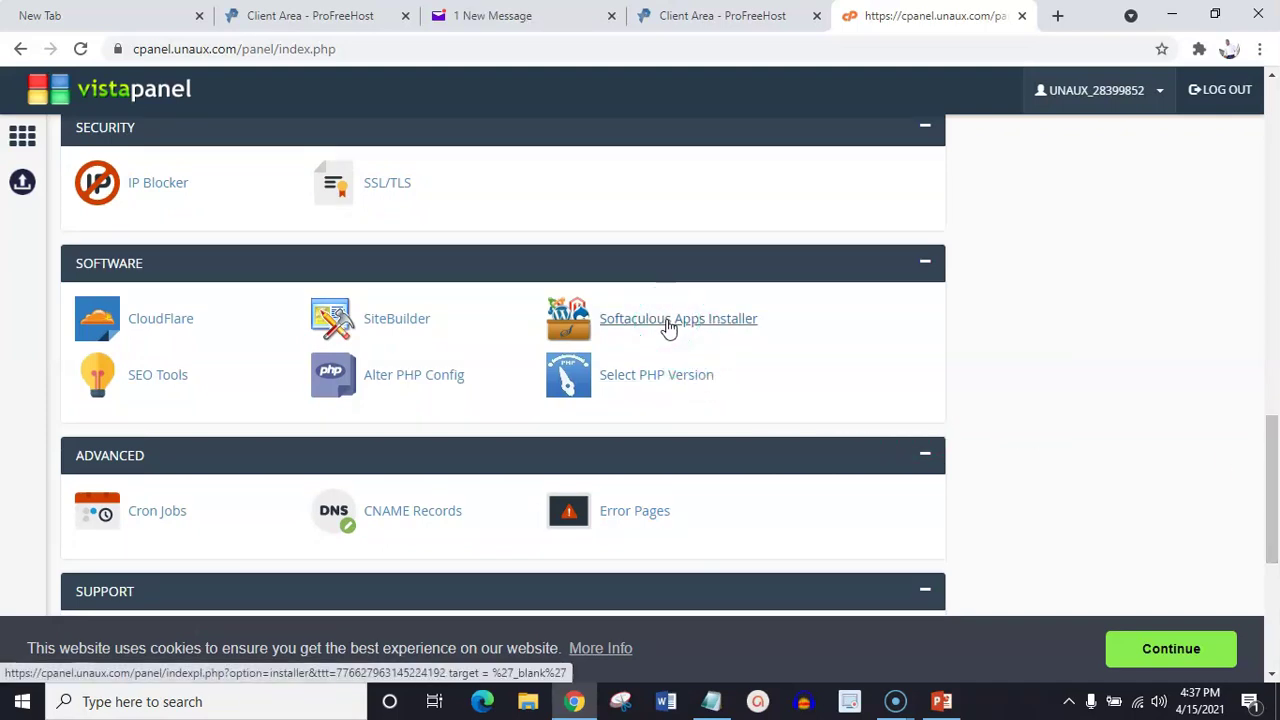
{"action": "left_click", "coordinate": [668, 326]}
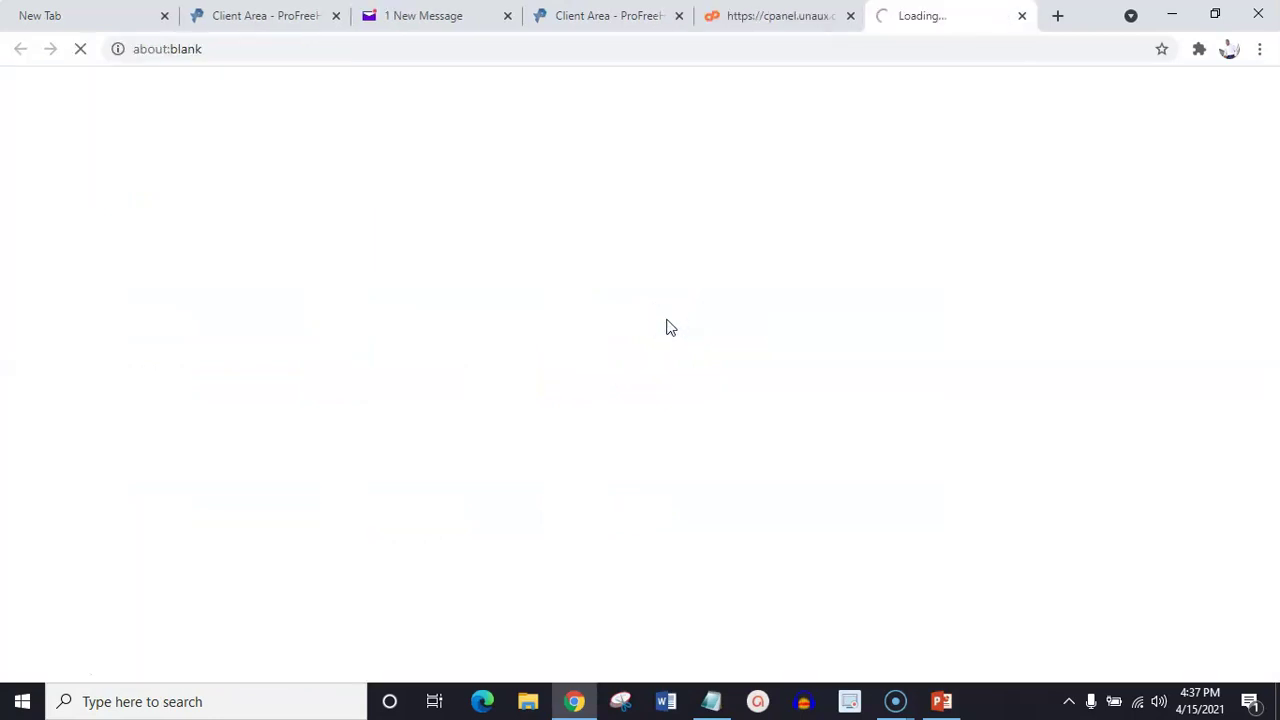
Pick WordPress from Softaculous's Top Scripts and start its installation
{"action": "left_click", "coordinate": [397, 476]}
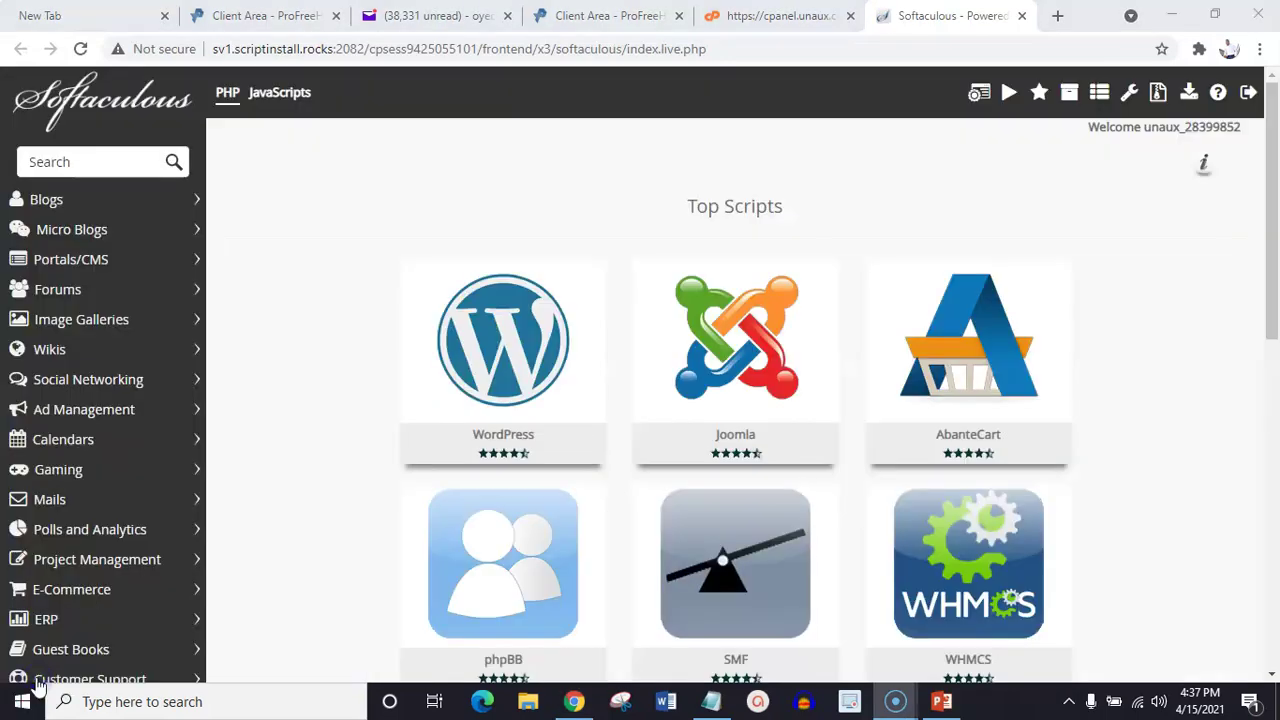
{"action": "mouse_move", "coordinate": [449, 398]}
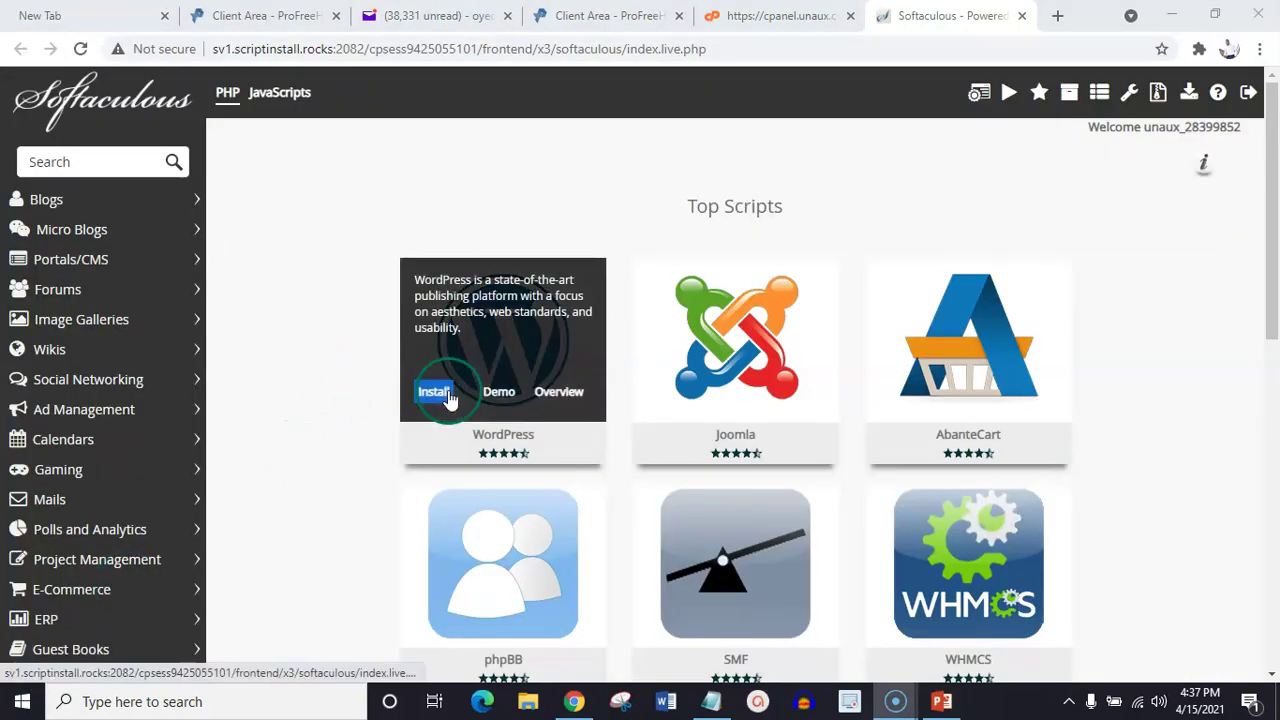
{"action": "mouse_move", "coordinate": [973, 538]}
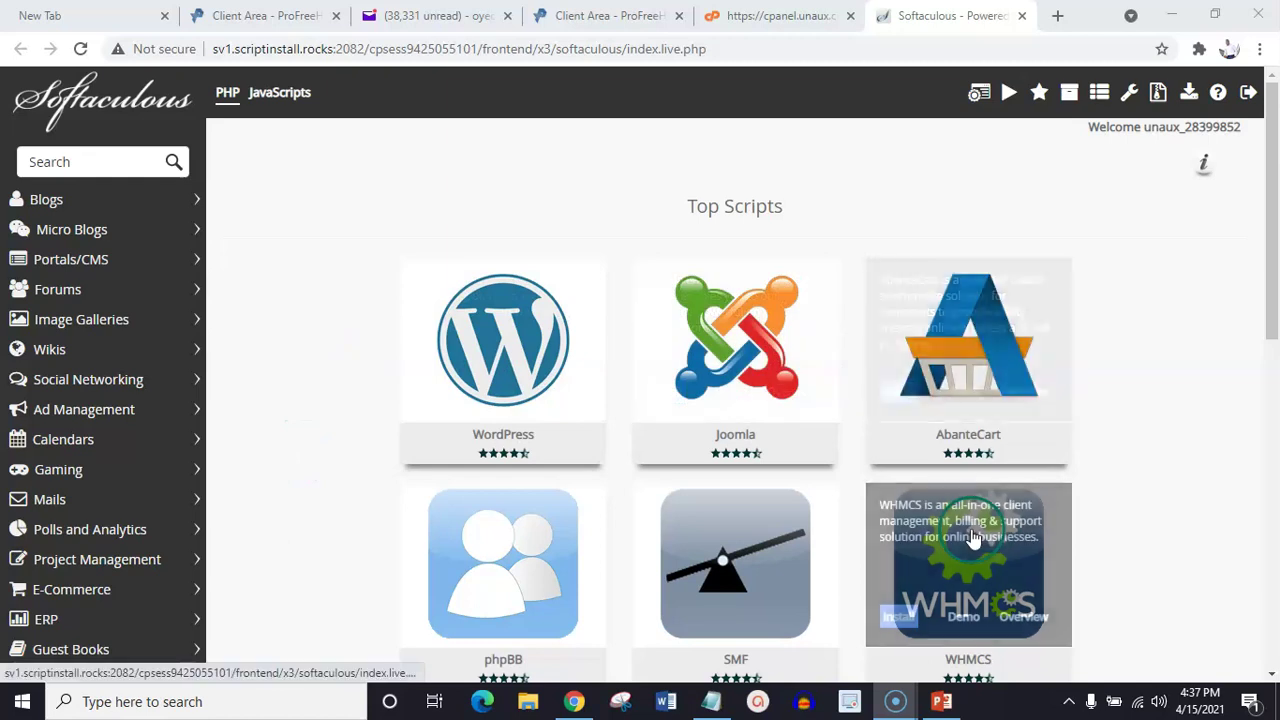
{"action": "mouse_move", "coordinate": [438, 355]}
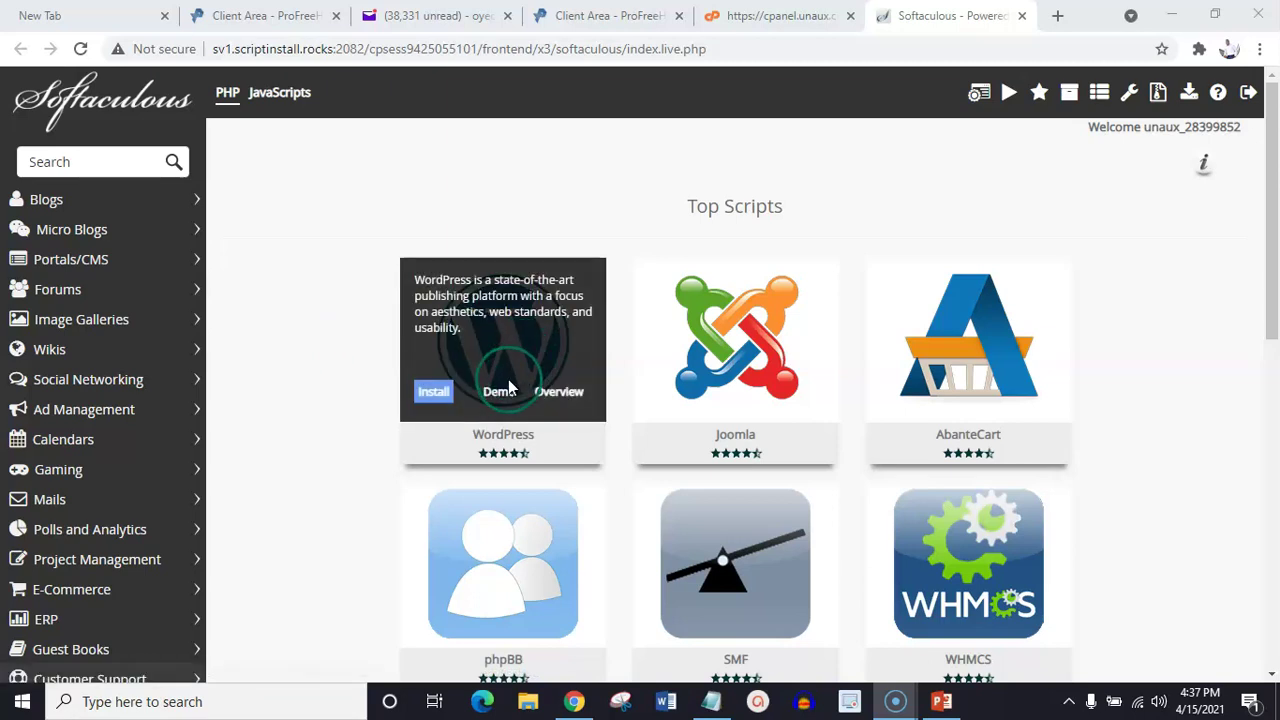
{"action": "left_click", "coordinate": [459, 352]}
{"action": "left_click", "coordinate": [433, 392]}
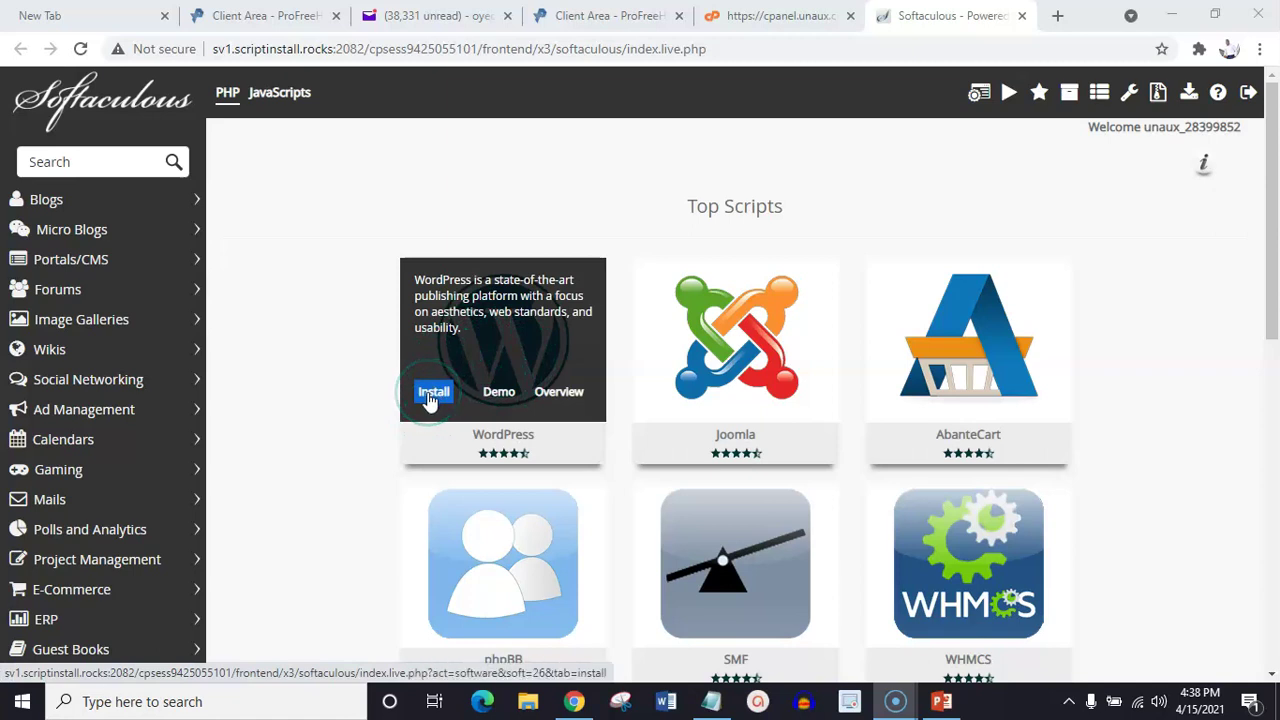
Open the WordPress install form and confirm Choose Domain shows dccmarket.com.unaux.com
{"action": "left_click", "coordinate": [430, 394]}
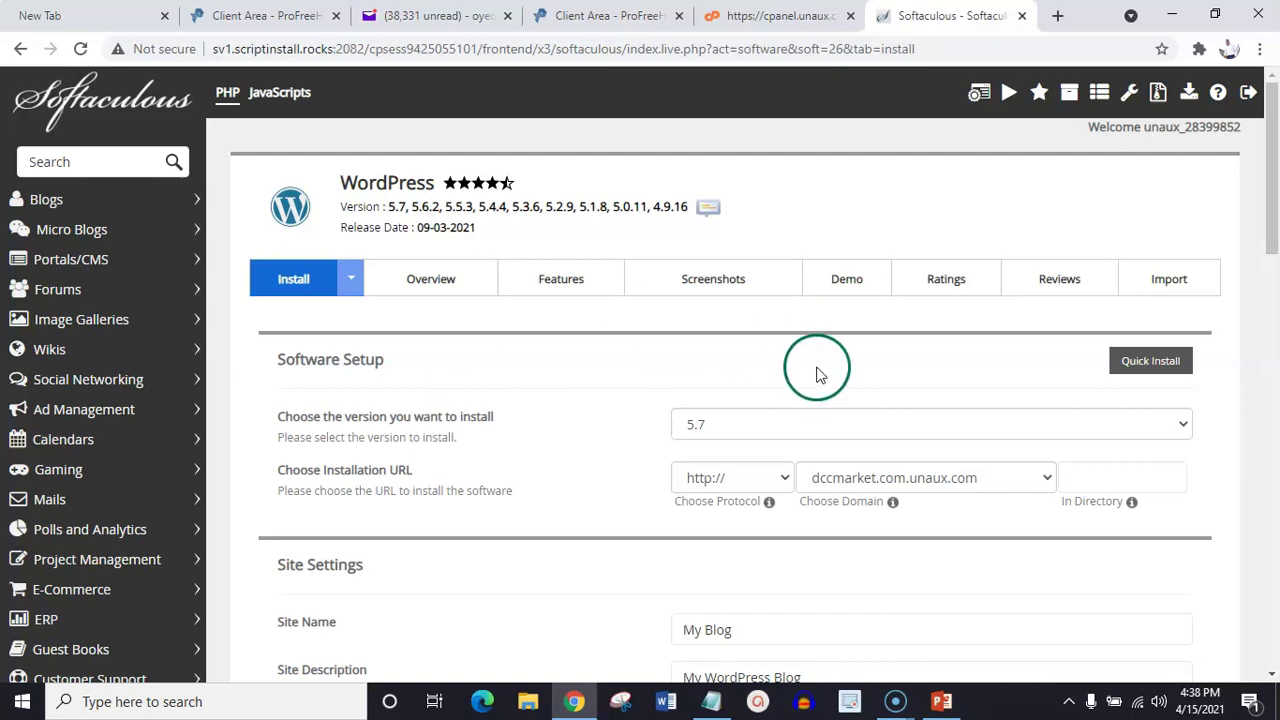
{"action": "left_click_drag", "start_coordinate": [1272, 157], "coordinate": [1275, 242]}
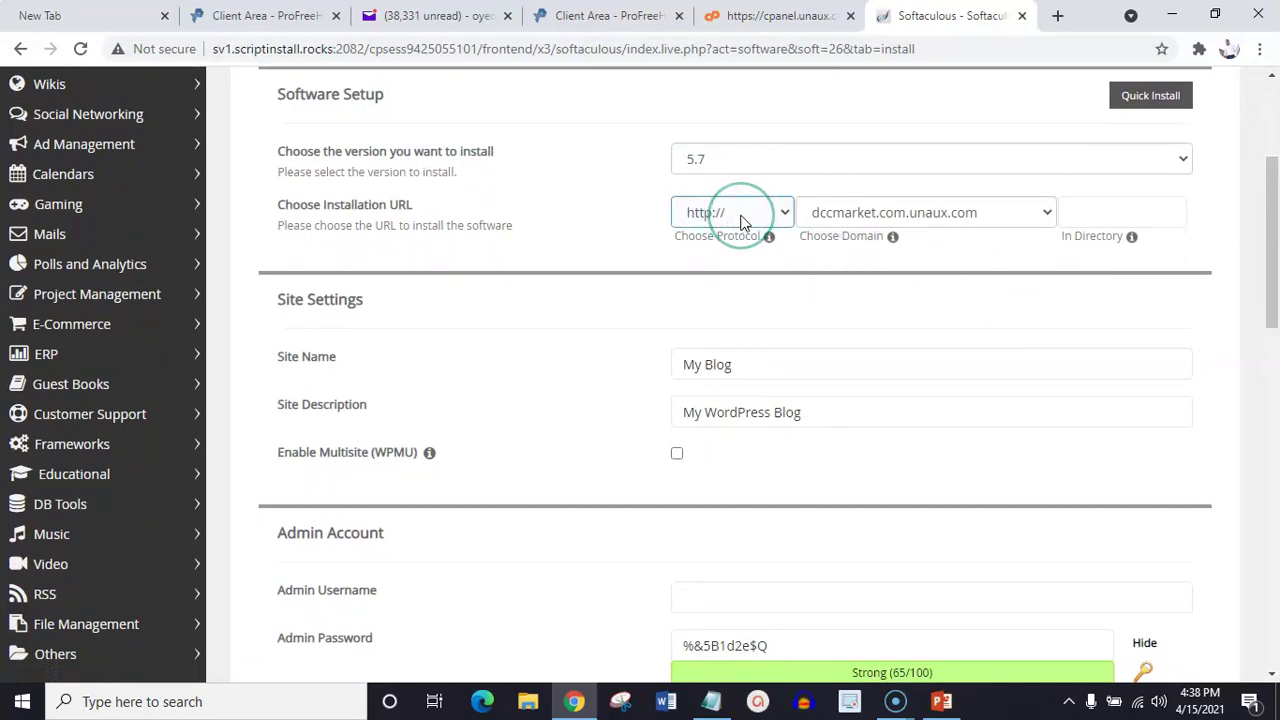
{"action": "left_click", "coordinate": [834, 220]}
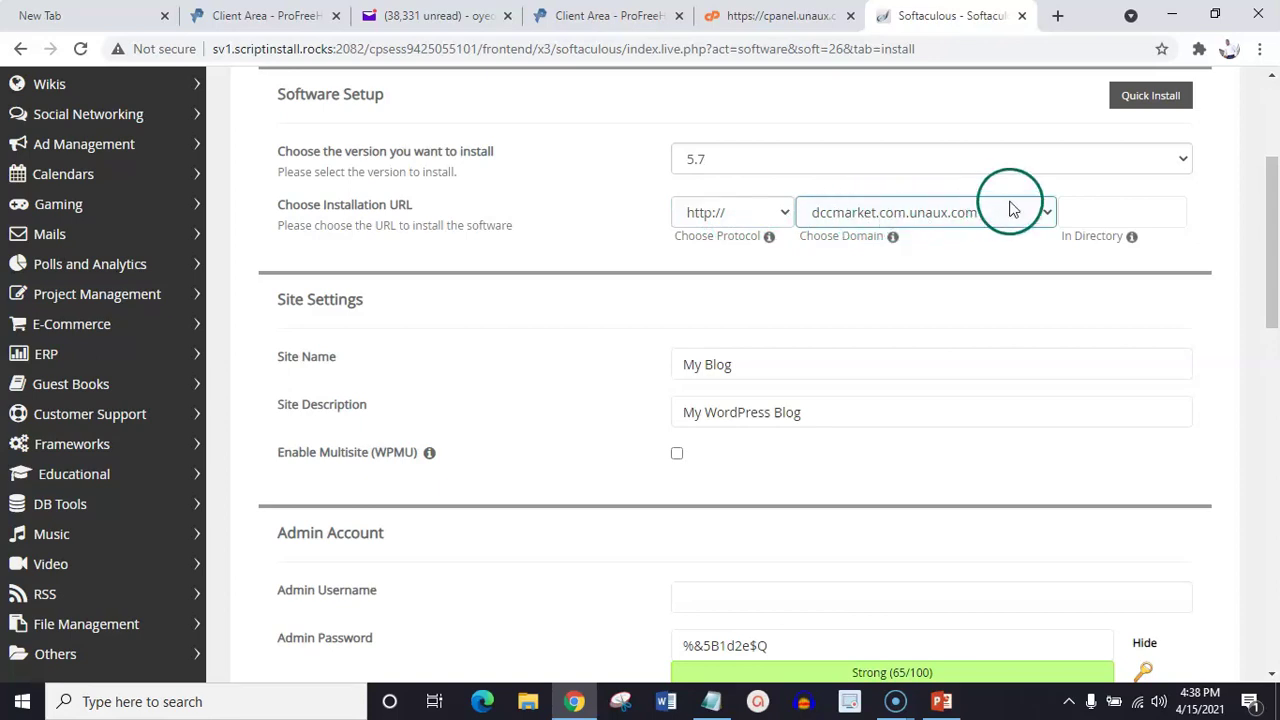
{"action": "left_click", "coordinate": [970, 300]}
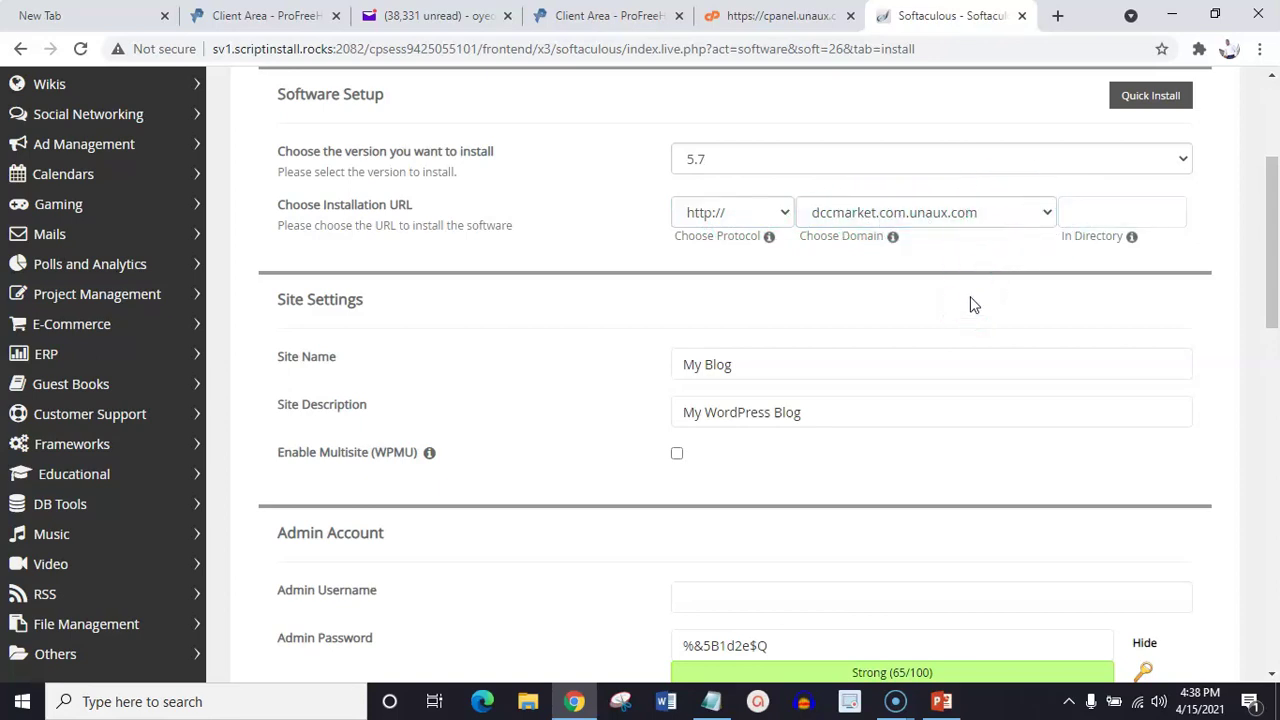
{"action": "left_click", "coordinate": [968, 220]}
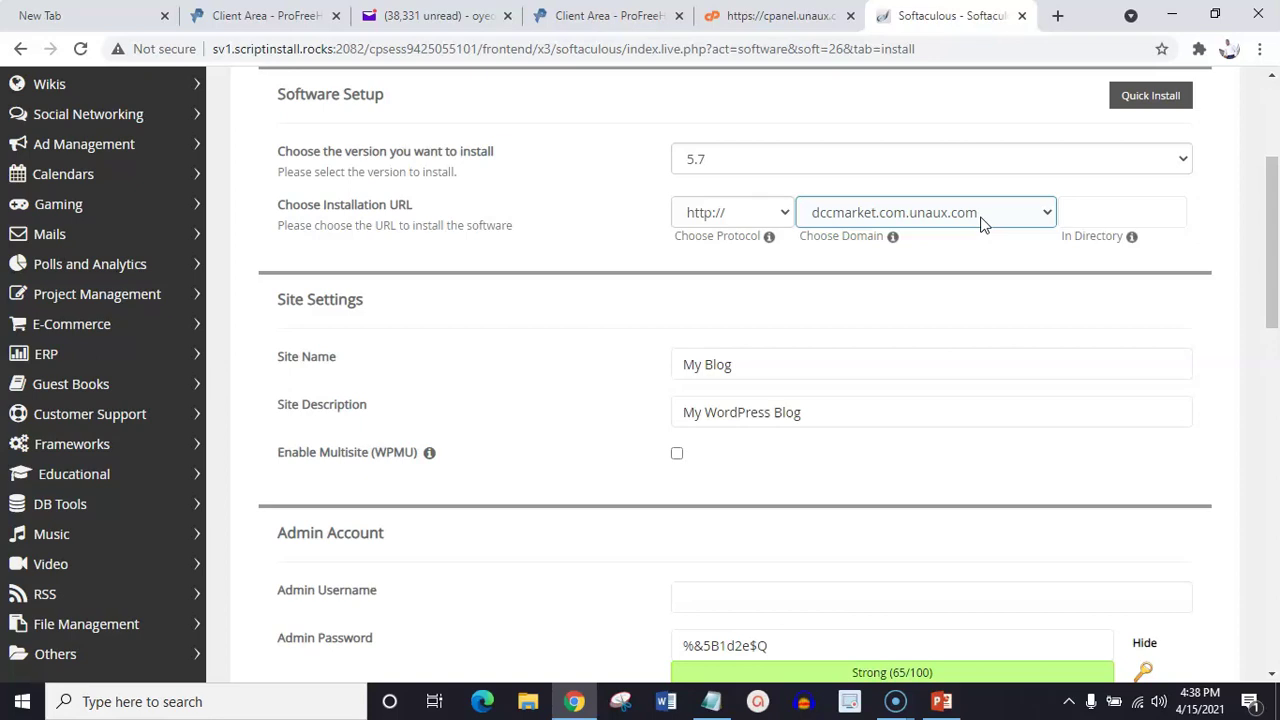
{"action": "left_click", "coordinate": [972, 212]}
{"action": "left_click", "coordinate": [929, 220]}
{"action": "left_click", "coordinate": [970, 220]}
Review the domain choice and directory suggestions, initially picking the blog directory
{"action": "left_click", "coordinate": [960, 216]}
{"action": "left_click", "coordinate": [1027, 228]}
{"action": "left_click", "coordinate": [1068, 210]}
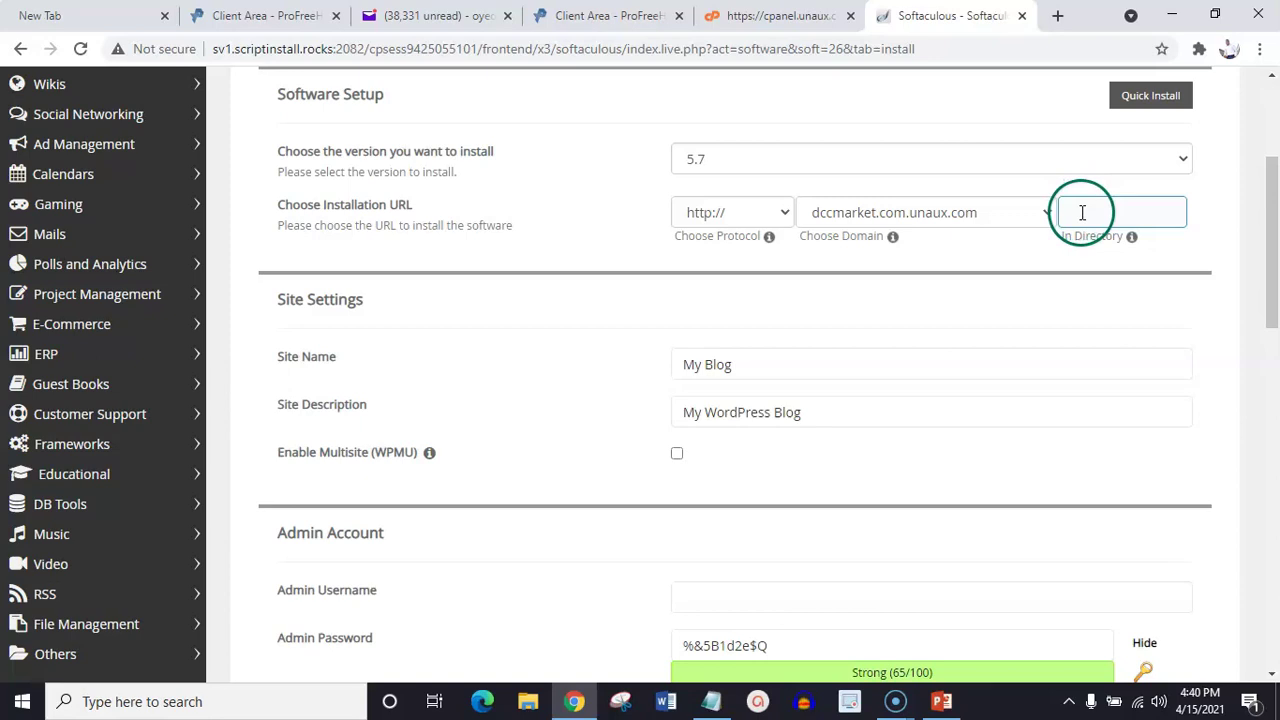
{"action": "left_click", "coordinate": [1082, 212]}
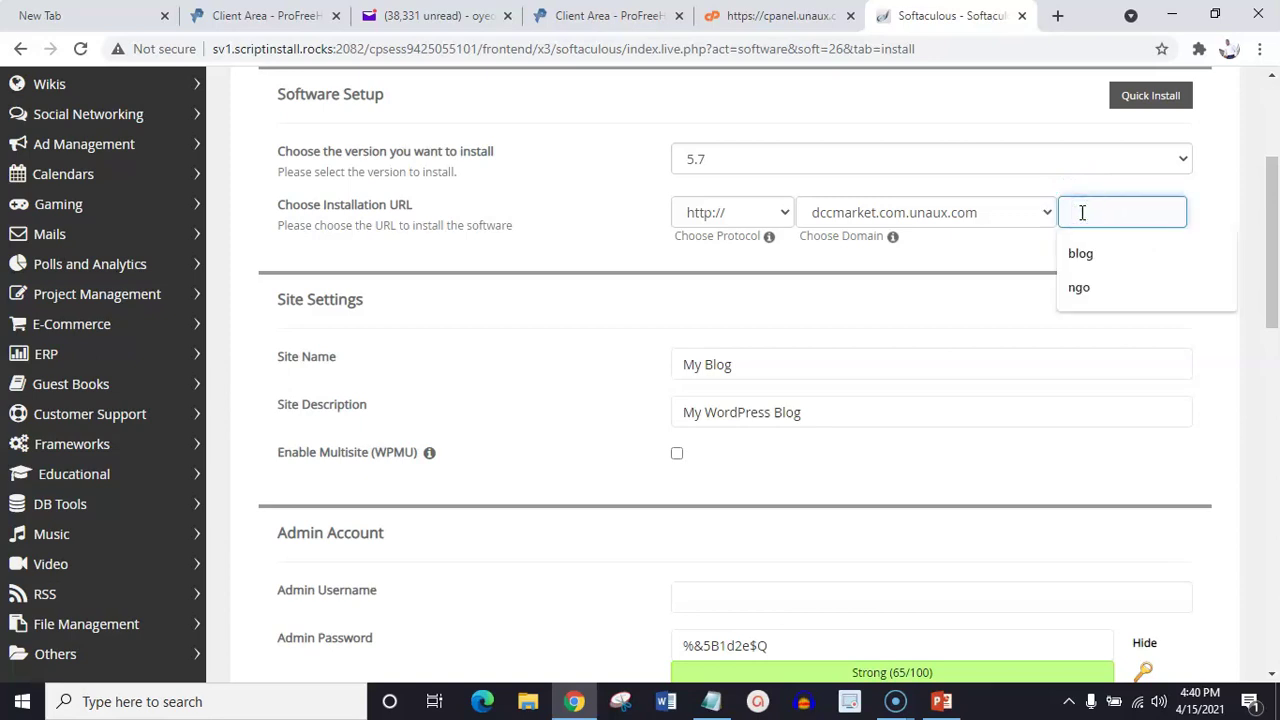
{"action": "left_click", "coordinate": [1093, 209]}
{"action": "left_click", "coordinate": [1084, 253]}
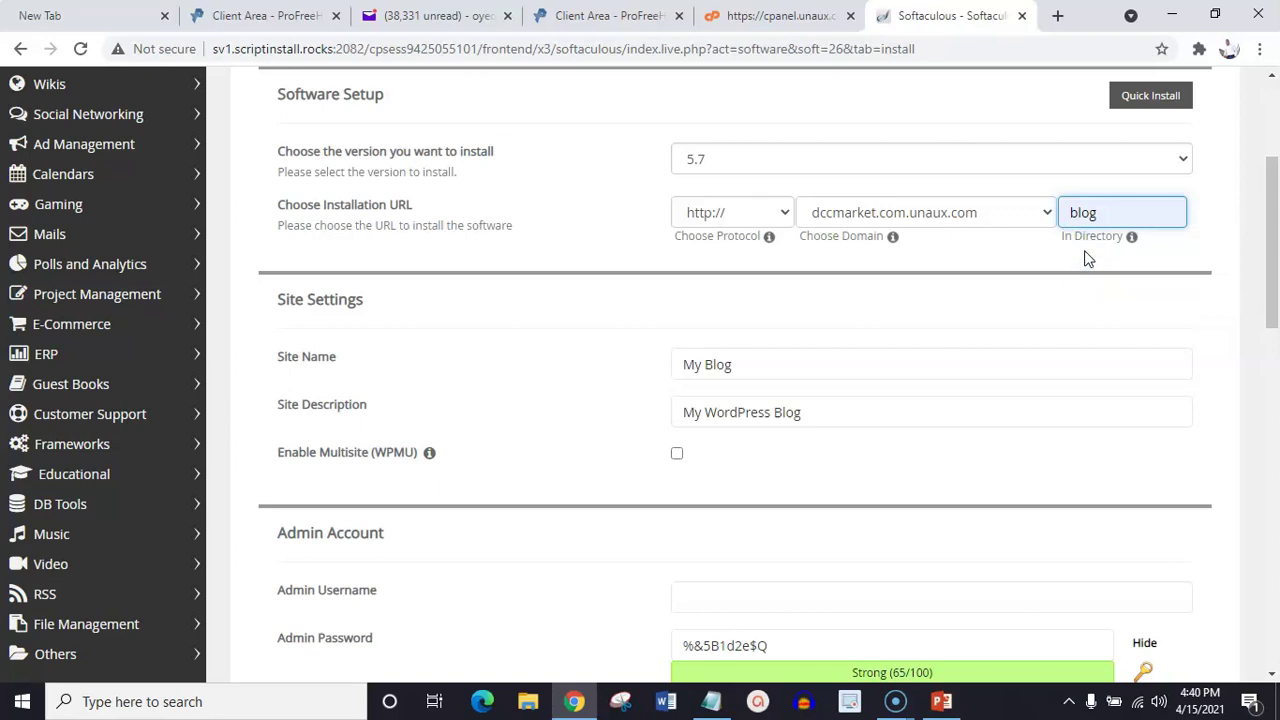
{"action": "left_click", "coordinate": [1104, 206]}
Empty the In Directory box so WordPress targets the root of dccmarket.com.unaux.com
{"action": "key", "text": "BackSpace"}
{"action": "key", "text": "BackSpace"}
{"action": "key", "text": "BackSpace"}
{"action": "key", "text": "BackSpace"}
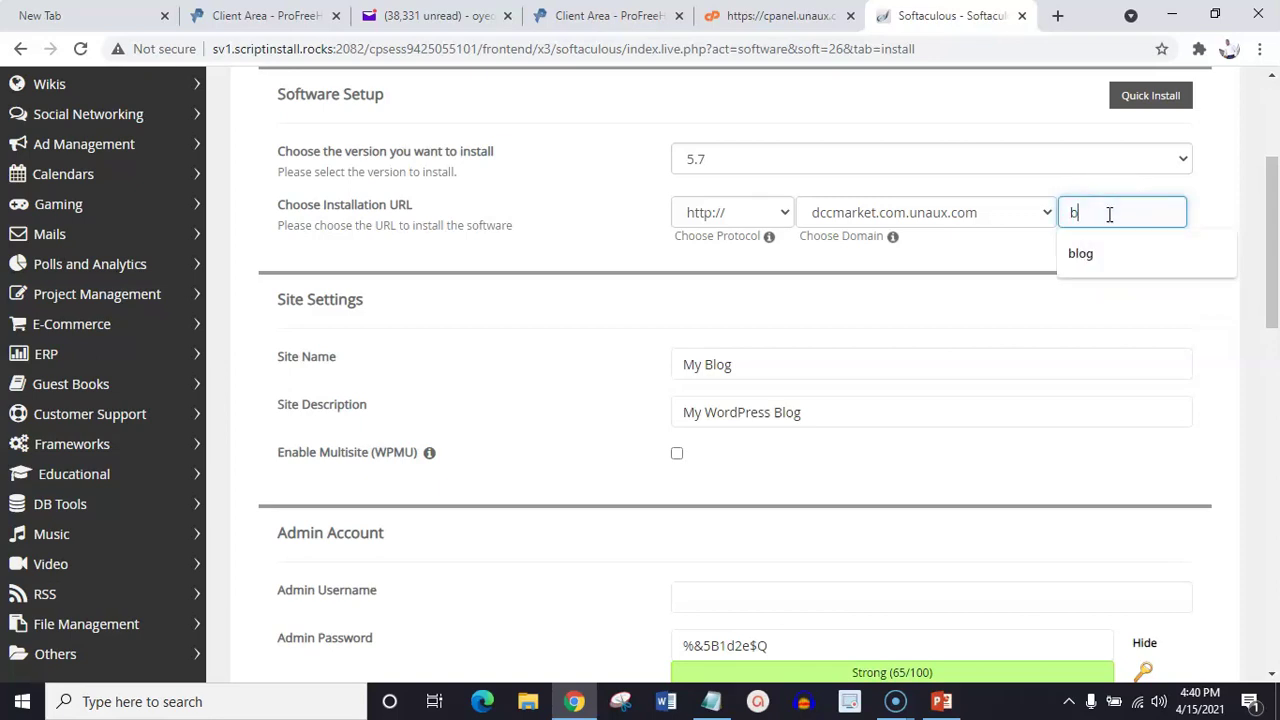
{"action": "type", "text": "laundary"}
{"action": "key", "text": "BackSpace"}
{"action": "key", "text": "BackSpace"}
{"action": "type", "text": "ary"}
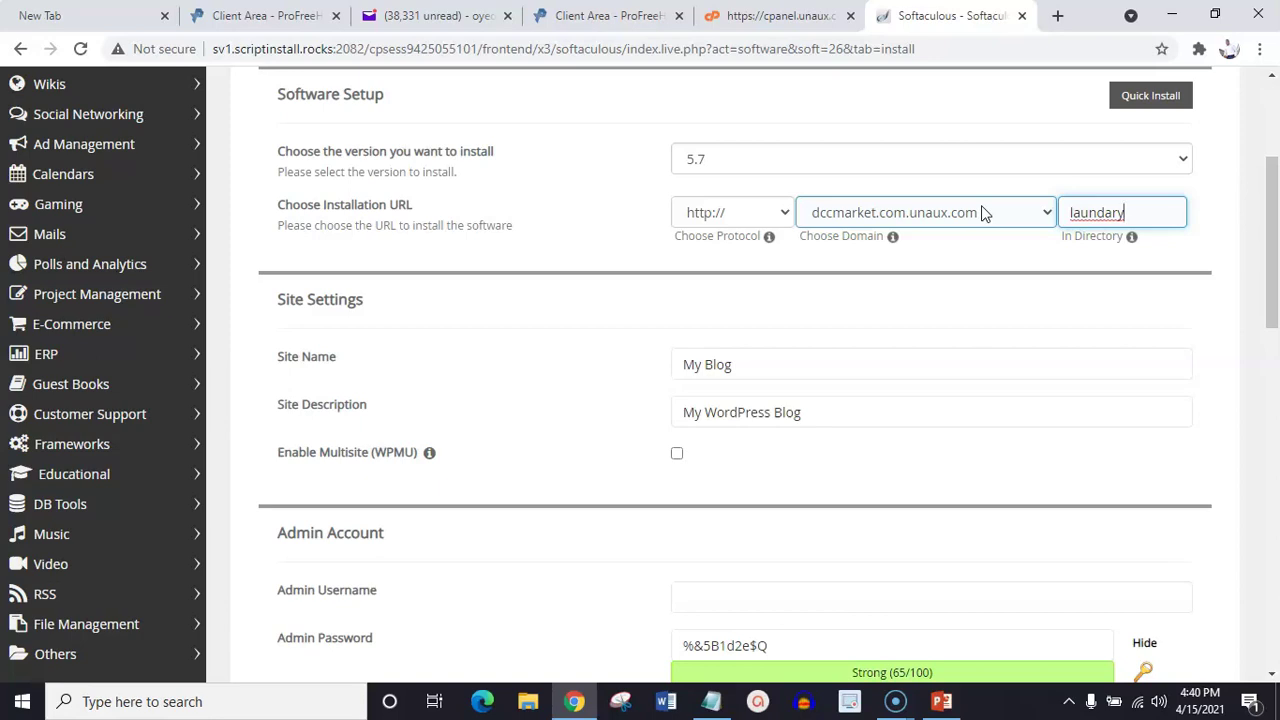
{"action": "left_click", "coordinate": [943, 210]}
{"action": "left_click", "coordinate": [957, 222]}
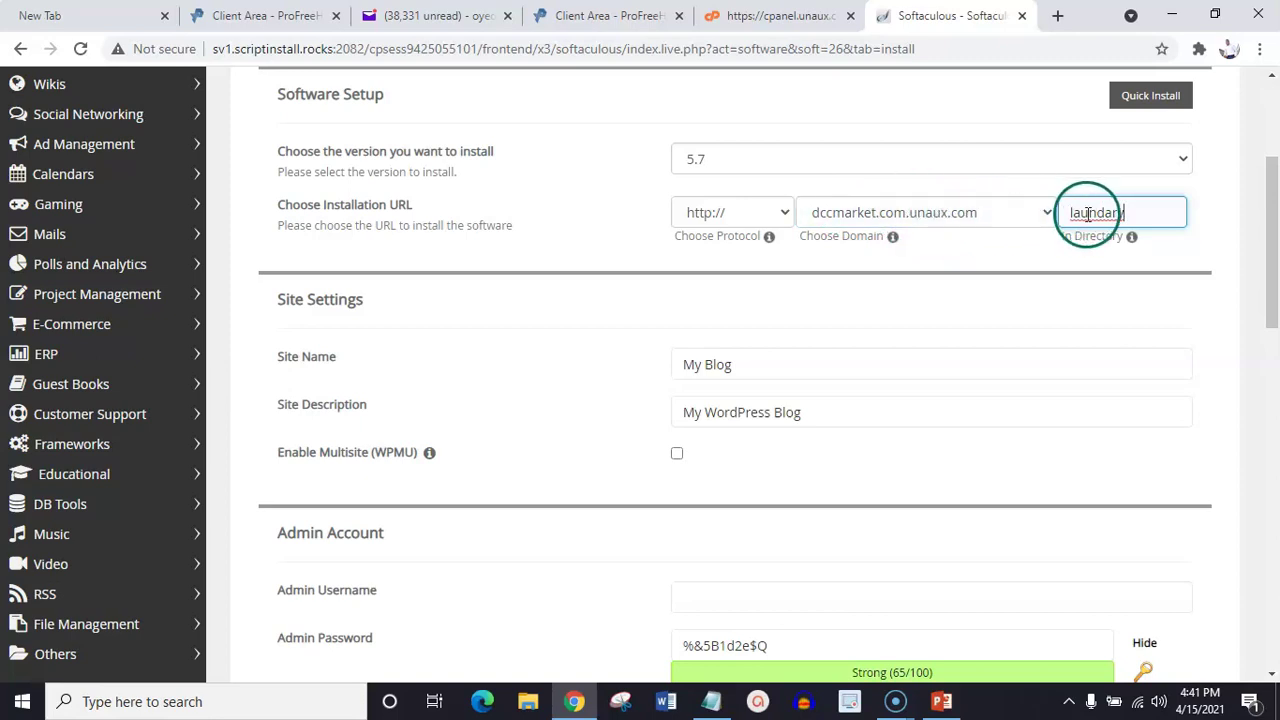
{"action": "key", "text": "BackSpace"}
{"action": "key", "text": "BackSpace"}
{"action": "key", "text": "BackSpace"}
{"action": "key", "text": "BackSpace"}
{"action": "key", "text": "BackSpace"}
{"action": "key", "text": "BackSpace"}
{"action": "key", "text": "BackSpace"}
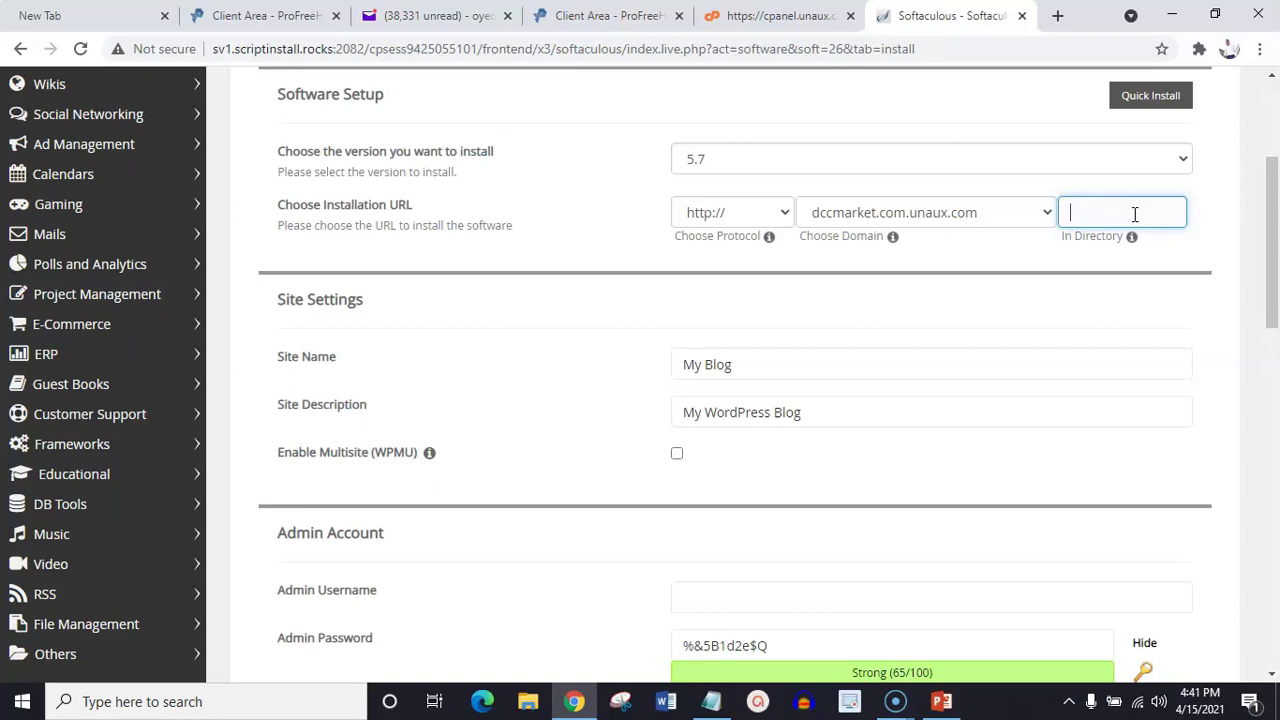
{"action": "type", "text": "blog"}
{"action": "key", "text": "BackSpace"}
{"action": "key", "text": "BackSpace"}
{"action": "key", "text": "BackSpace"}
{"action": "key", "text": "BackSpace"}
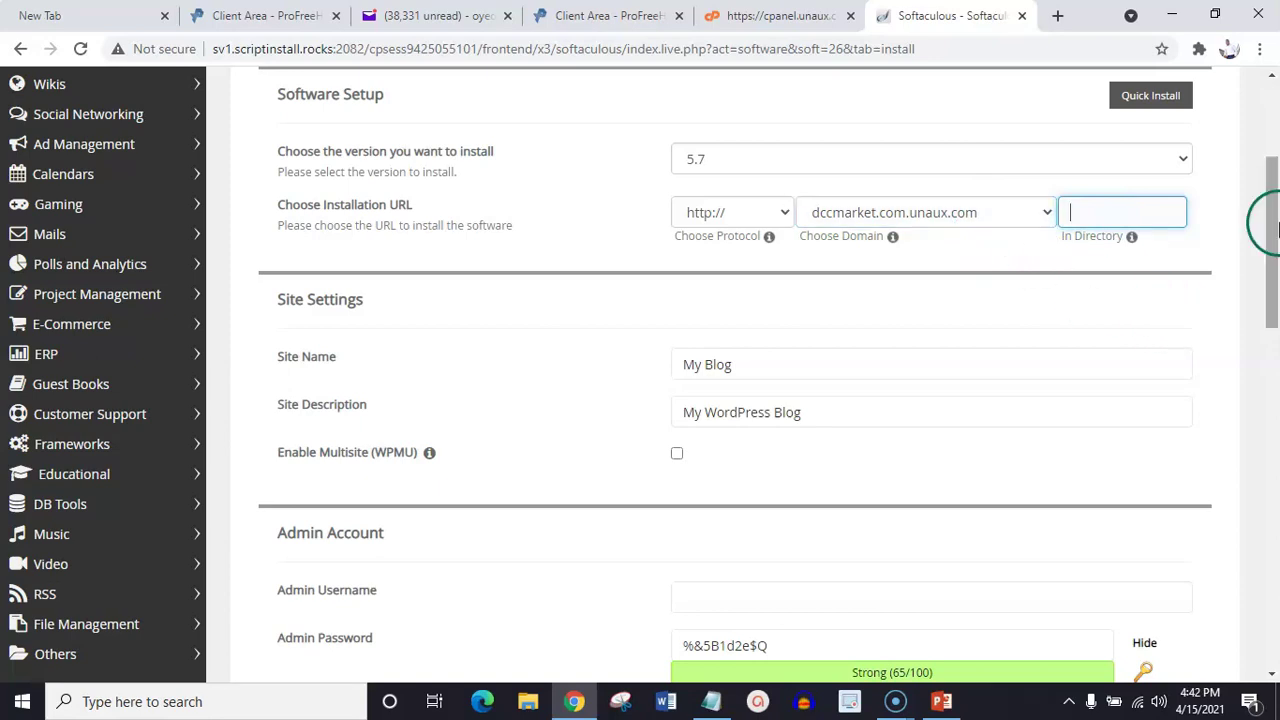
{"action": "left_click_drag", "start_coordinate": [1268, 214], "coordinate": [1276, 262]}
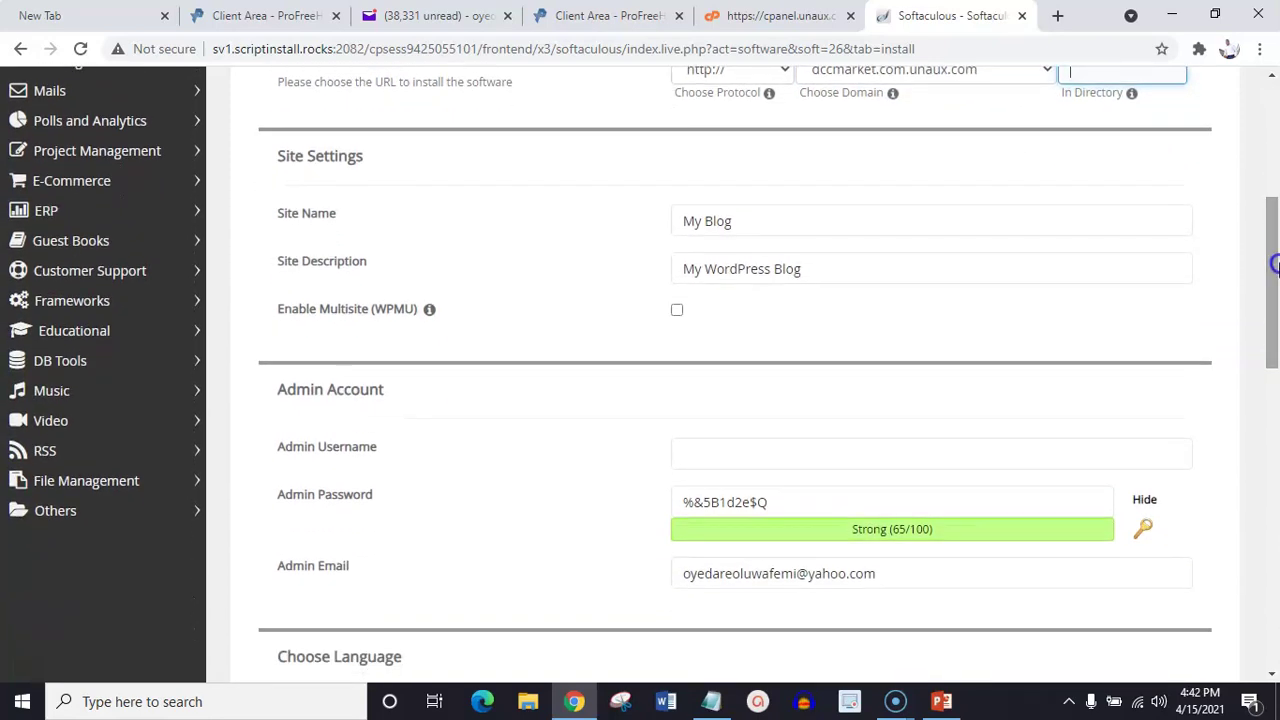
Change the site name from 'My Blog' to DCCMarket and erase the default site description
{"action": "left_click", "coordinate": [753, 224]}
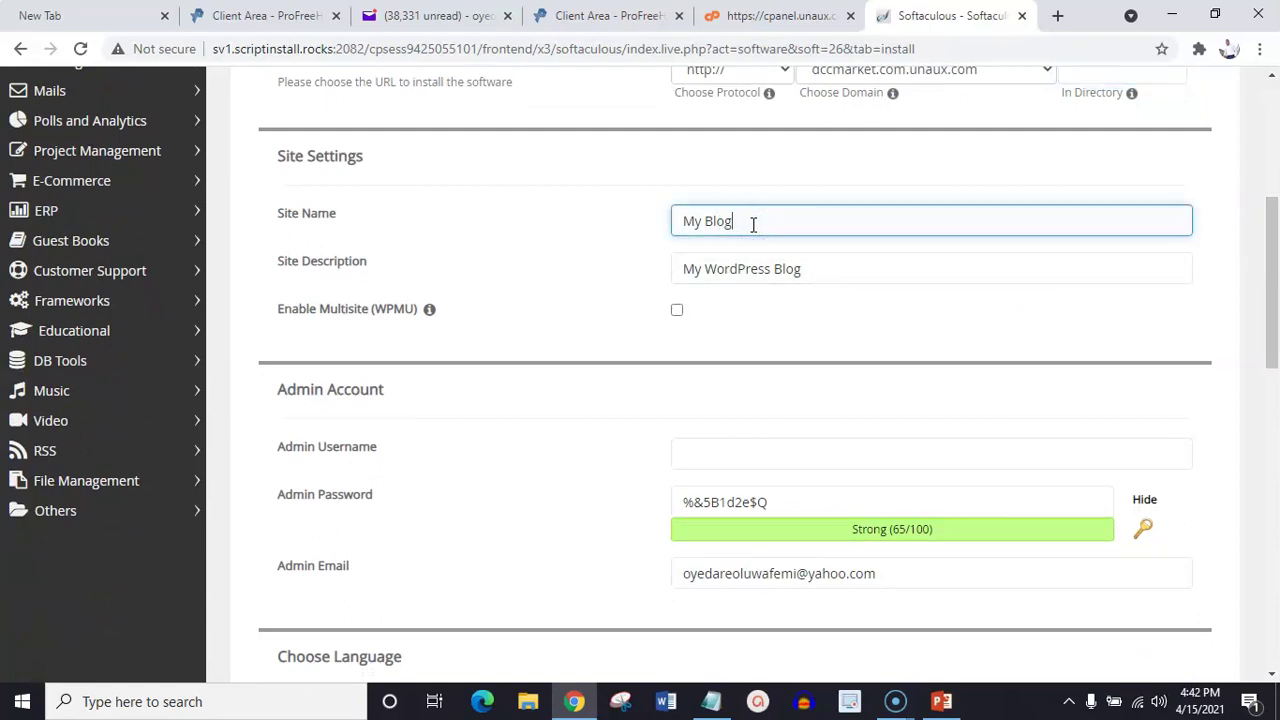
{"action": "key", "text": "BackSpace"}
{"action": "key", "text": "BackSpace"}
{"action": "key", "text": "BackSpace"}
{"action": "key", "text": "BackSpace"}
{"action": "key", "text": "BackSpace"}
{"action": "key", "text": "BackSpace"}
{"action": "key", "text": "BackSpace"}
{"action": "type", "text": "DCCMarket"}
{"action": "left_click", "coordinate": [819, 266]}
{"action": "key", "text": "BackSpace"}
{"action": "key", "text": "BackSpace"}
{"action": "key", "text": "BackSpace"}
{"action": "key", "text": "BackSpace"}
{"action": "key", "text": "BackSpace"}
{"action": "key", "text": "BackSpace"}
{"action": "key", "text": "BackSpace"}
{"action": "key", "text": "BackSpace"}
{"action": "key", "text": "BackSpace"}
{"action": "key", "text": "BackSpace"}
{"action": "key", "text": "BackSpace"}
{"action": "key", "text": "BackSpace"}
{"action": "key", "text": "BackSpace"}
{"action": "key", "text": "BackSpace"}
{"action": "key", "text": "BackSpace"}
{"action": "key", "text": "BackSpace"}
{"action": "key", "text": "BackSpace"}
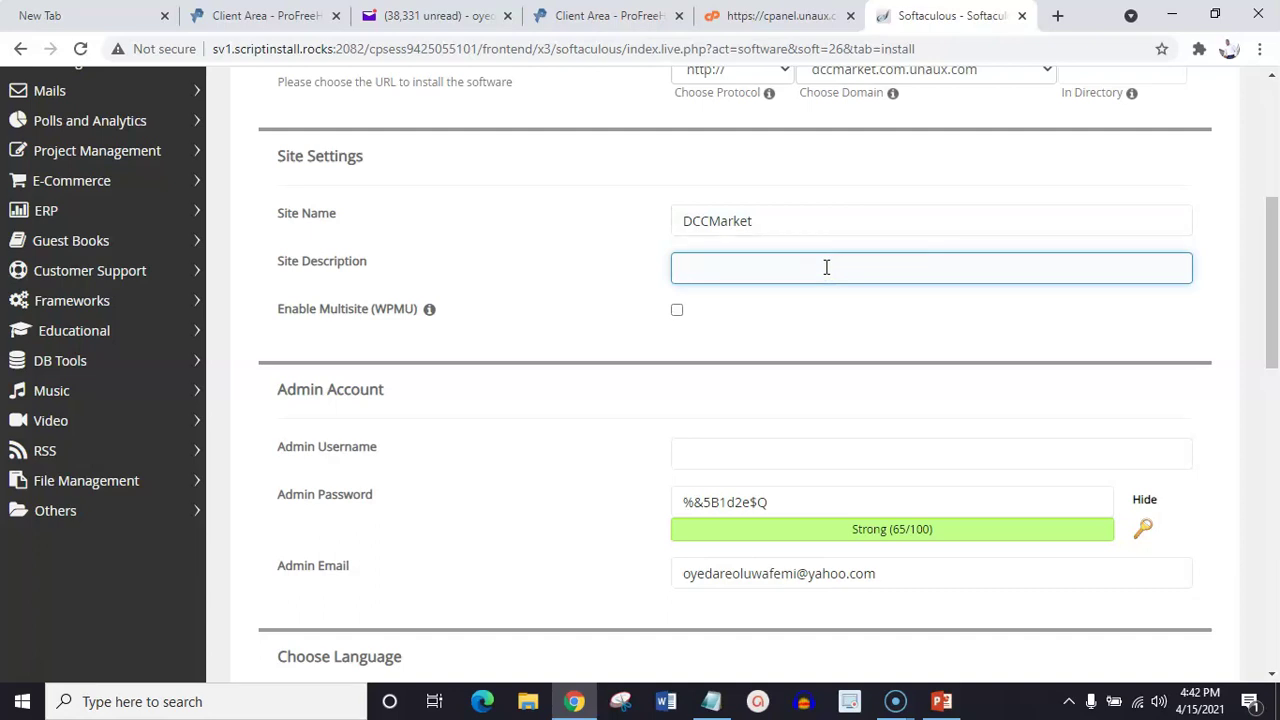
Type the site description 'The Best Online Blog on Digital Marketing', correcting earlier wording
{"action": "type", "text": "The Best Online Digit"}
{"action": "key", "text": "BackSpace"}
{"action": "type", "text": "al"}
{"action": "type", "text": "market"}
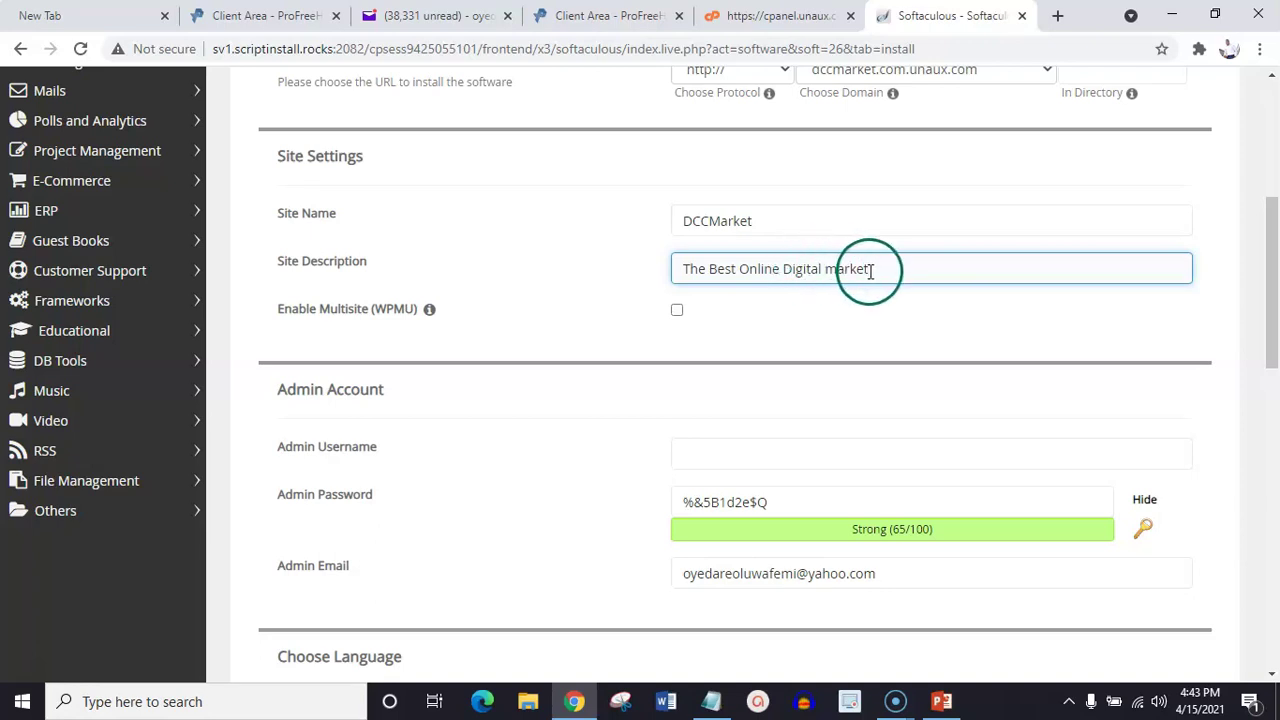
{"action": "key", "text": "BackSpace"}
{"action": "key", "text": "BackSpace"}
{"action": "key", "text": "BackSpace"}
{"action": "key", "text": "BackSpace"}
{"action": "key", "text": "BackSpace"}
{"action": "key", "text": "BackSpace"}
{"action": "key", "text": "BackSpace"}
{"action": "key", "text": "BackSpace"}
{"action": "key", "text": "BackSpace"}
{"action": "key", "text": "BackSpace"}
{"action": "key", "text": "BackSpace"}
{"action": "key", "text": "BackSpace"}
{"action": "key", "text": "BackSpace"}
{"action": "key", "text": "BackSpace"}
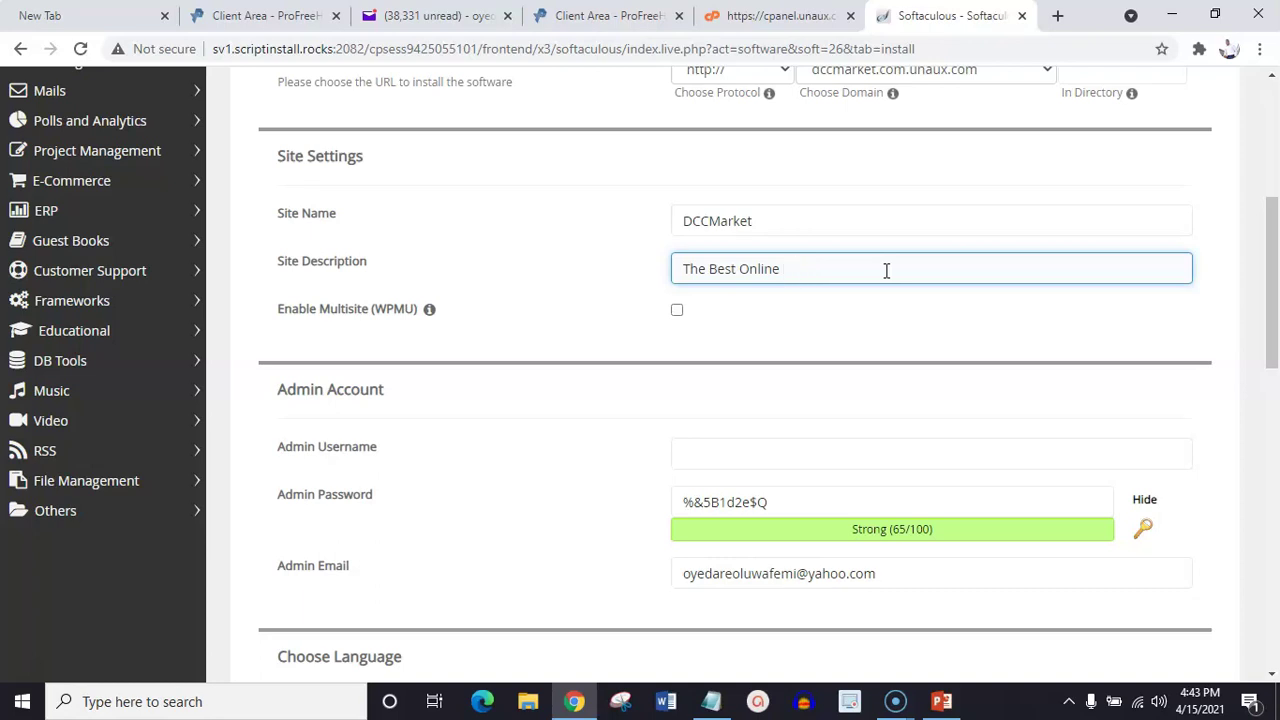
{"action": "type", "text": "B"}
{"action": "type", "text": "log"}
{"action": "type", "text": " for "}
{"action": "type", "text": "Digita"}
{"action": "type", "text": "l Produ"}
{"action": "type", "text": "cts"}
{"action": "key", "text": "BackSpace"}
{"action": "key", "text": "BackSpace"}
{"action": "key", "text": "BackSpace"}
{"action": "key", "text": "BackSpace"}
{"action": "key", "text": "BackSpace"}
{"action": "key", "text": "BackSpace"}
{"action": "key", "text": "BackSpace"}
{"action": "key", "text": "BackSpace"}
{"action": "key", "text": "BackSpace"}
{"action": "key", "text": "BackSpace"}
{"action": "key", "text": "BackSpace"}
{"action": "key", "text": "BackSpace"}
{"action": "key", "text": "BackSpace"}
{"action": "key", "text": "BackSpace"}
{"action": "key", "text": "BackSpace"}
{"action": "key", "text": "BackSpace"}
{"action": "key", "text": "BackSpace"}
{"action": "key", "text": "BackSpace"}
{"action": "key", "text": "BackSpace"}
{"action": "type", "text": "on Digital Marketing"}
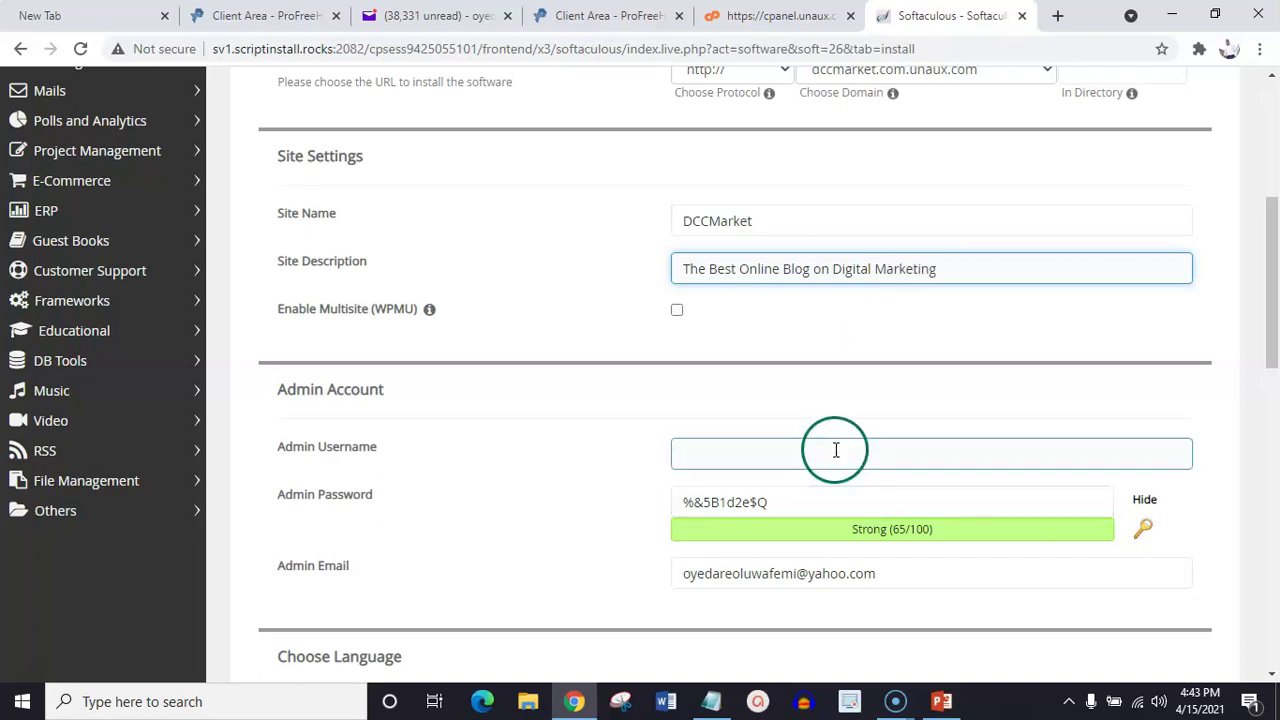
Enter the chosen admin username in the Admin Account section's username field
{"action": "left_click_drag", "start_coordinate": [1276, 270], "coordinate": [1276, 295]}
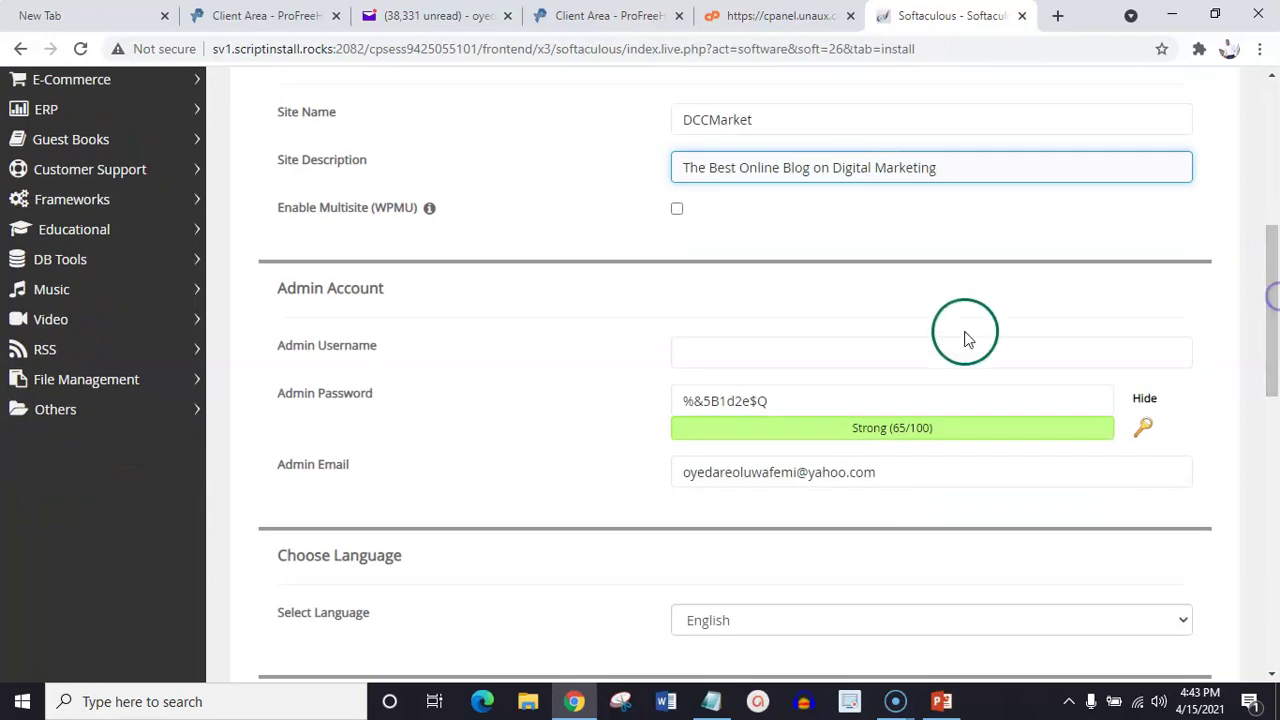
{"action": "left_click", "coordinate": [803, 348]}
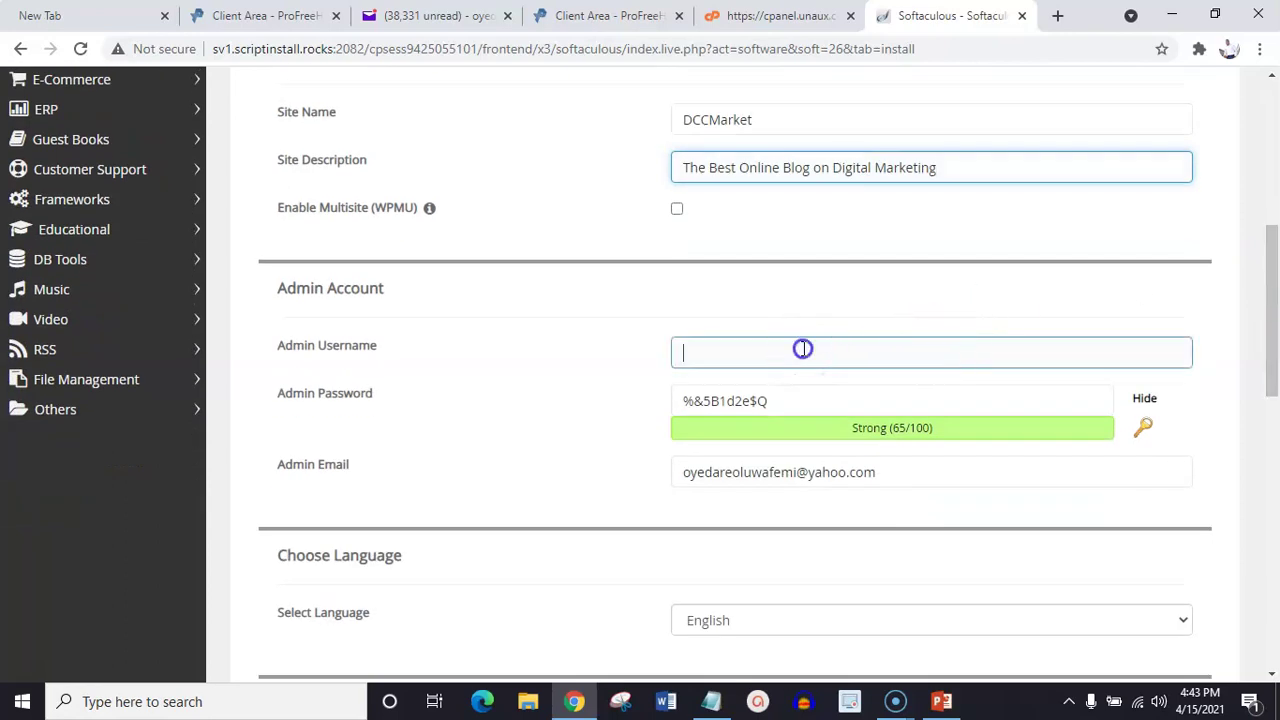
{"action": "left_click", "coordinate": [814, 314]}
{"action": "left_click", "coordinate": [746, 308]}
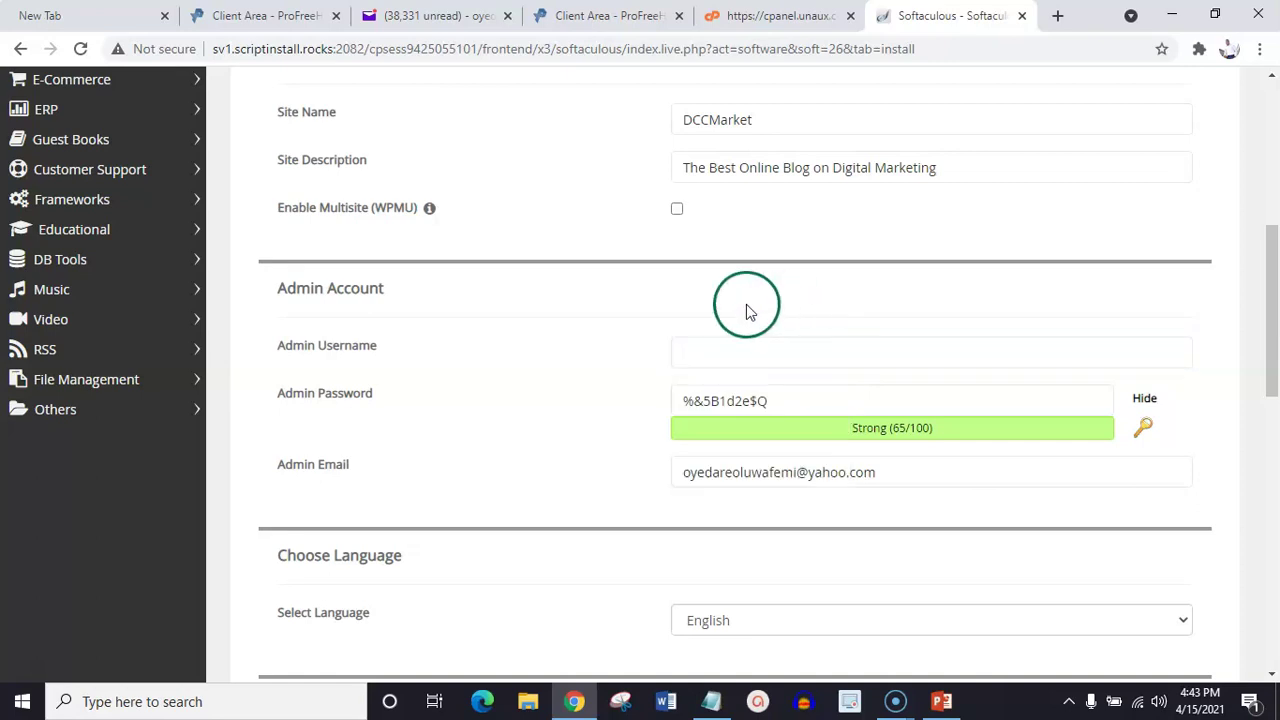
{"action": "left_click", "coordinate": [719, 340]}
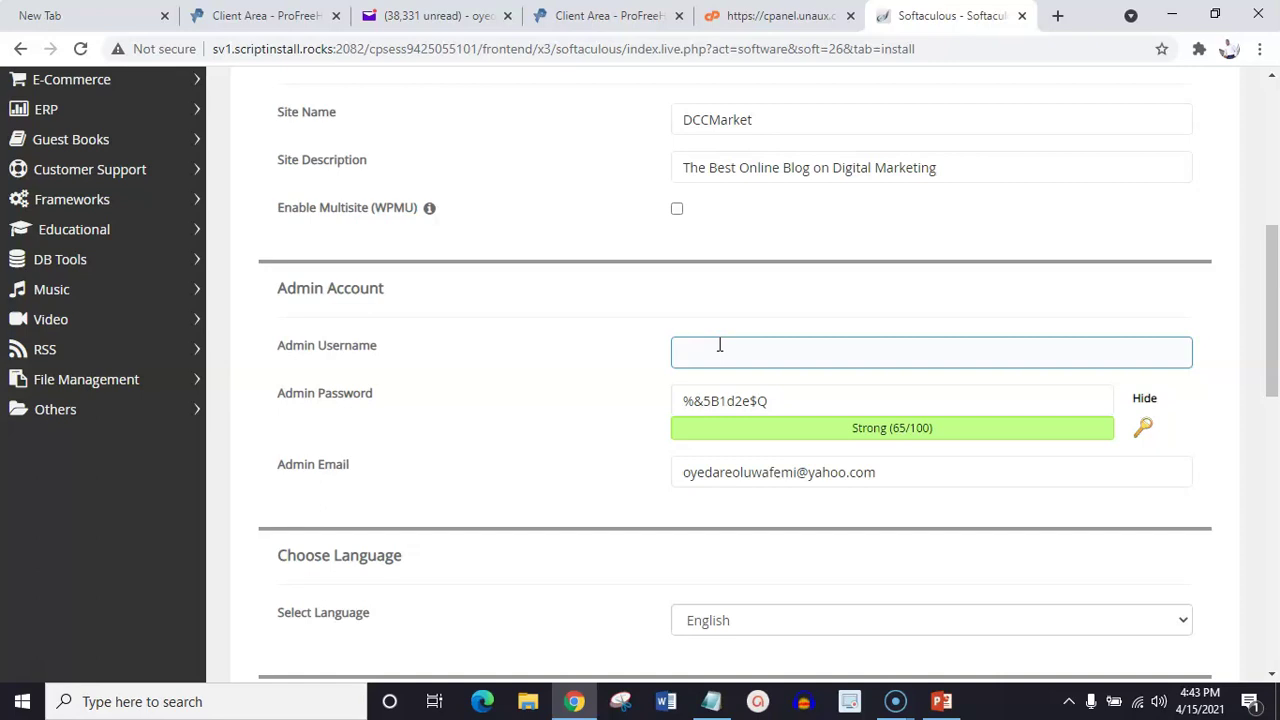
{"action": "left_click", "coordinate": [713, 348]}
{"action": "type", "text": "unaux"}
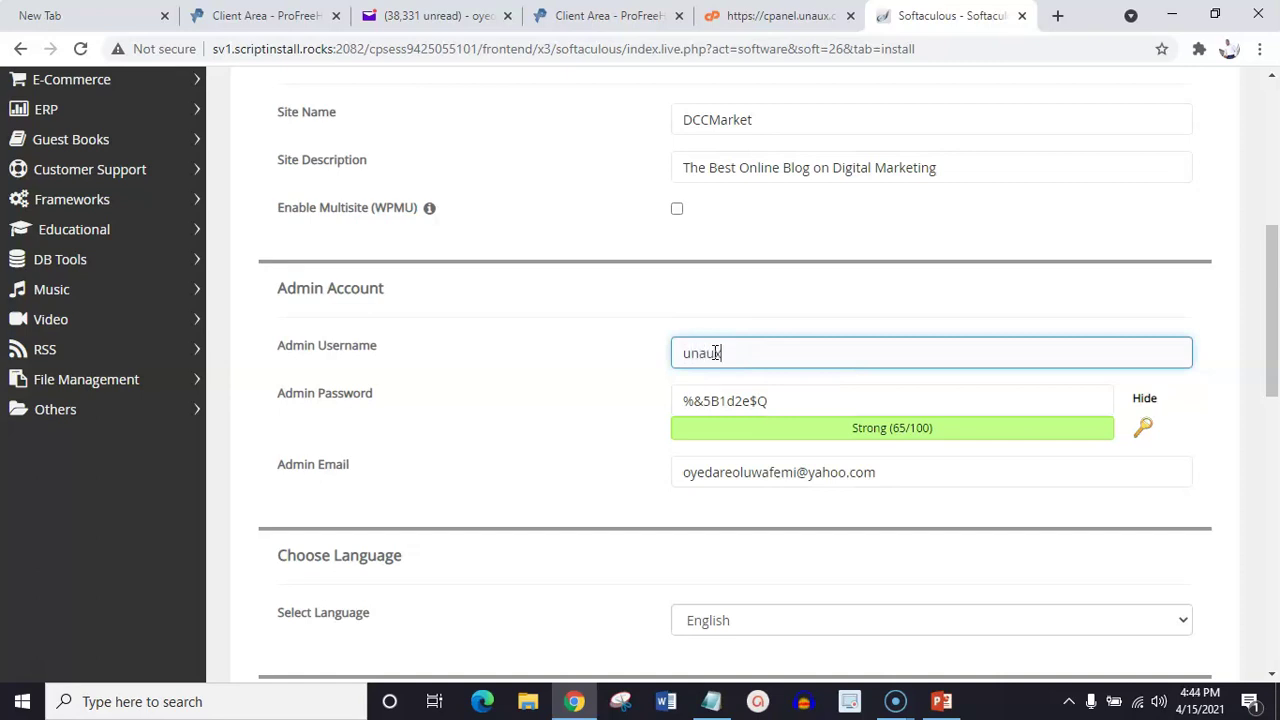
{"action": "mouse_move", "coordinate": [1262, 266]}
{"action": "left_mouse_down"}
{"action": "mouse_move", "coordinate": [1274, 226]}
{"action": "mouse_move", "coordinate": [1274, 274]}
{"action": "left_mouse_up"}
{"action": "left_click", "coordinate": [885, 338]}
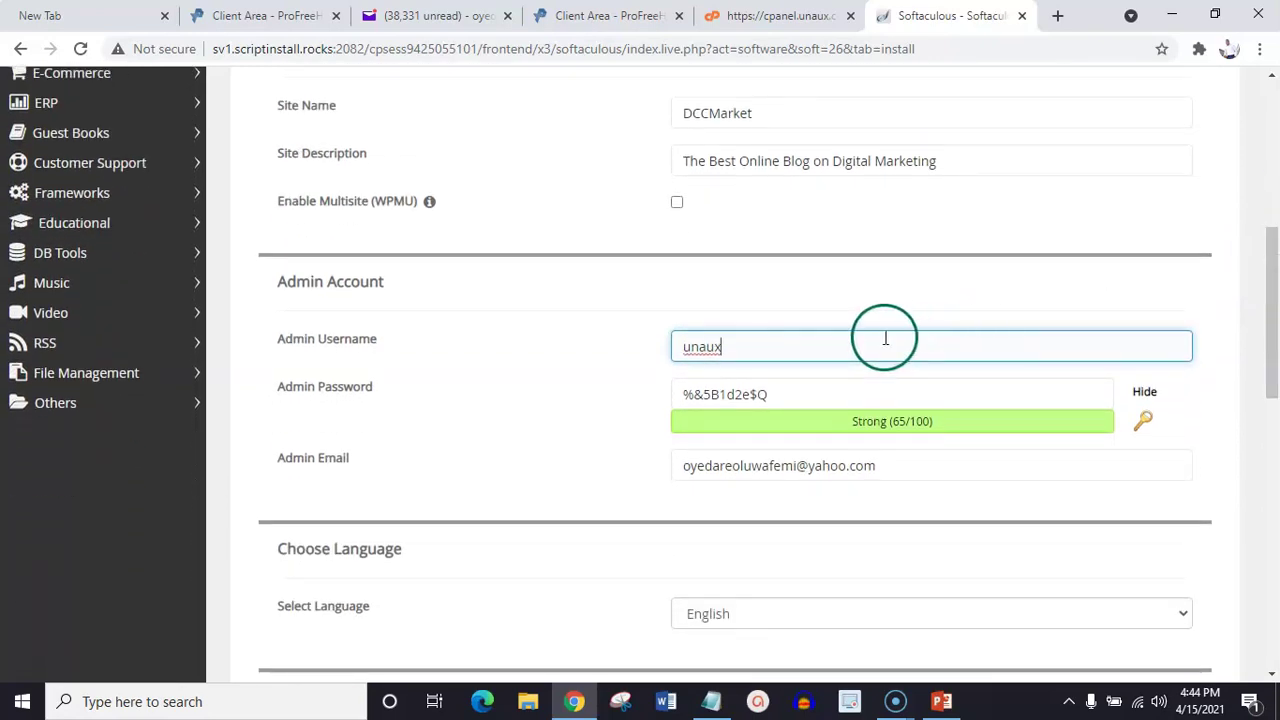
{"action": "type", "text": "com"}
Replace the generated admin password with a new one, toggling Show/Hide to check it
{"action": "left_click", "coordinate": [786, 399]}
{"action": "key", "text": "BackSpace"}
{"action": "key", "text": "BackSpace"}
{"action": "key", "text": "BackSpace"}
{"action": "key", "text": "BackSpace"}
{"action": "key", "text": "BackSpace"}
{"action": "key", "text": "BackSpace"}
{"action": "key", "text": "BackSpace"}
{"action": "key", "text": "BackSpace"}
{"action": "key", "text": "BackSpace"}
{"action": "key", "text": "BackSpace"}
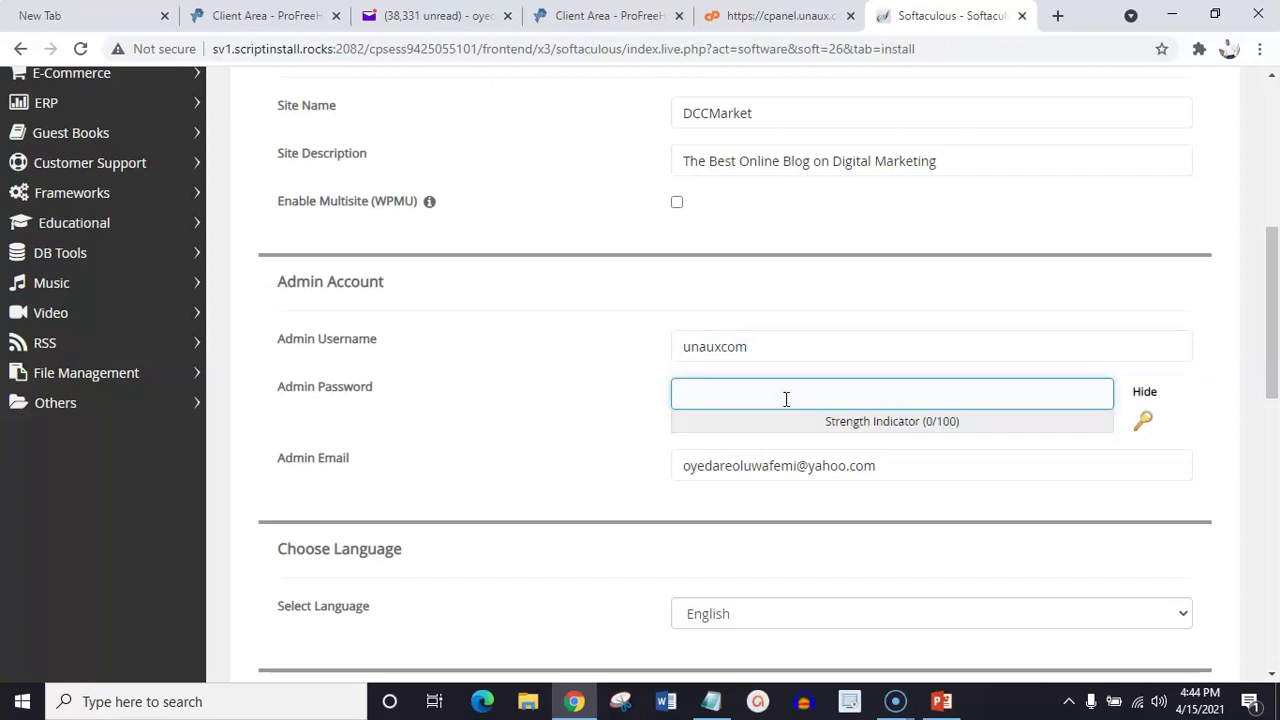
{"action": "type", "text": "Ali"}
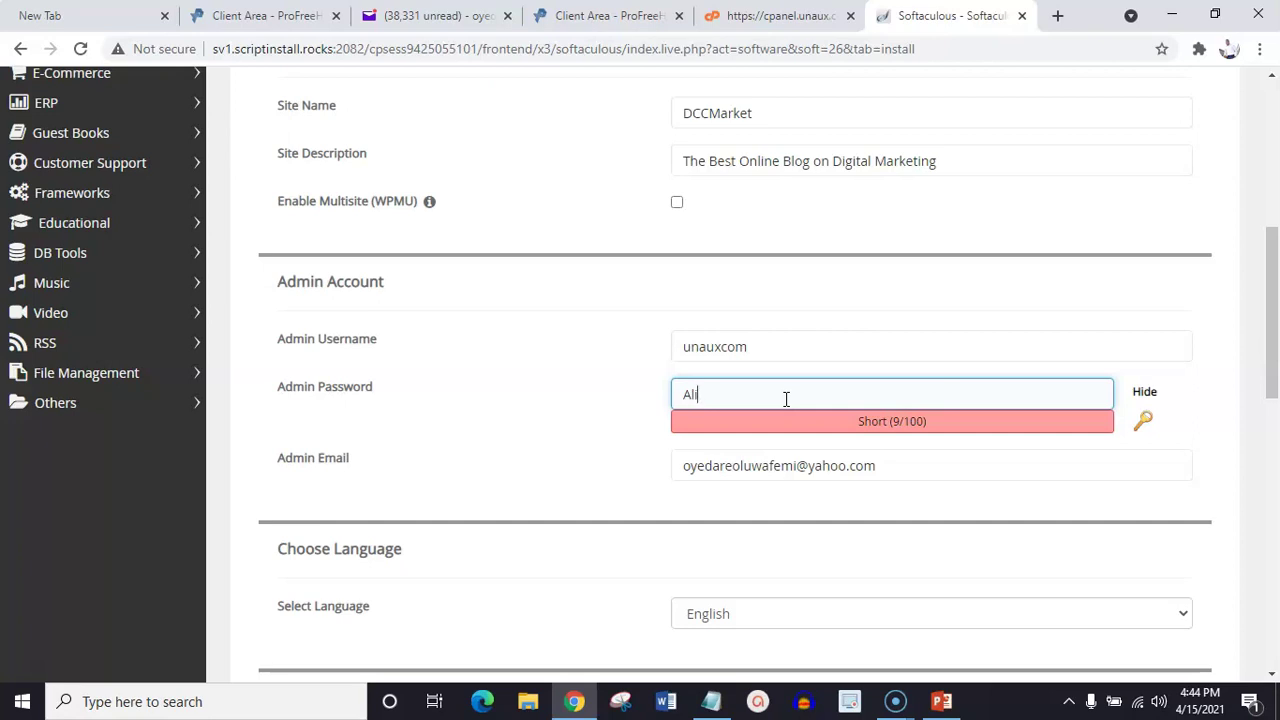
{"action": "key", "text": "BackSpace"}
{"action": "key", "text": "BackSpace"}
{"action": "key", "text": "BackSpace"}
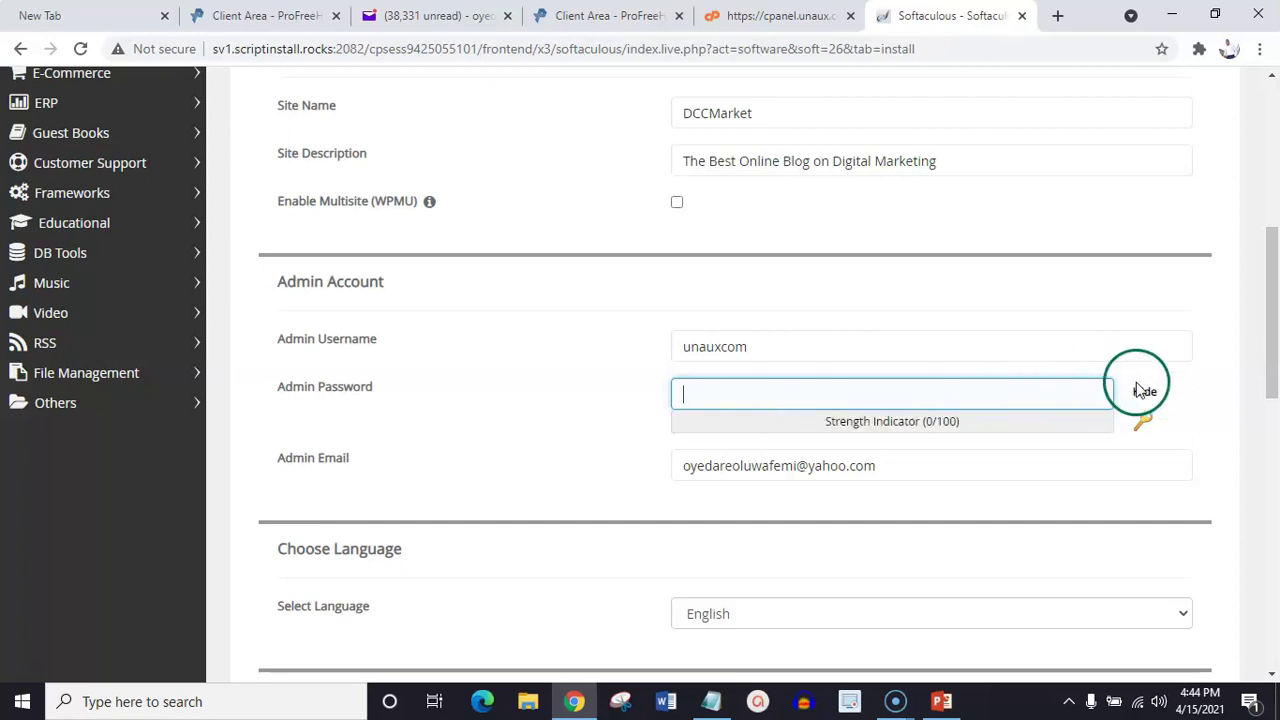
{"action": "left_click", "coordinate": [1147, 393]}
{"action": "left_click", "coordinate": [990, 389]}
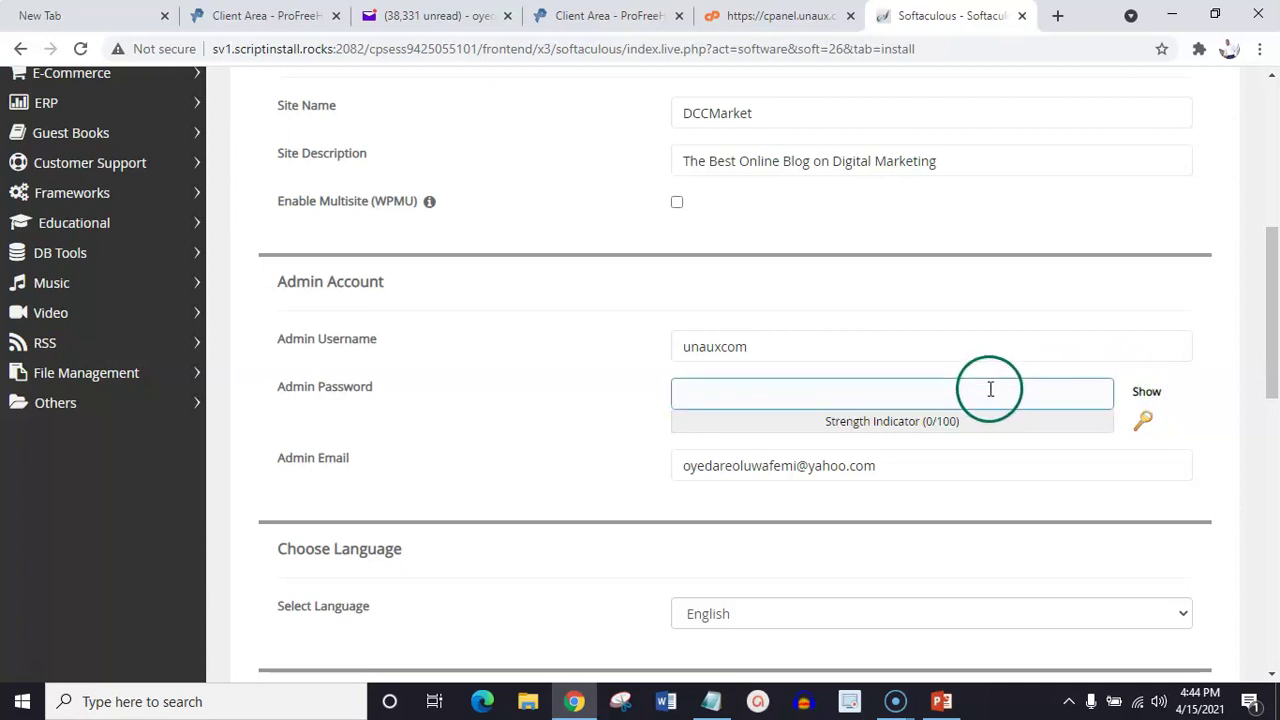
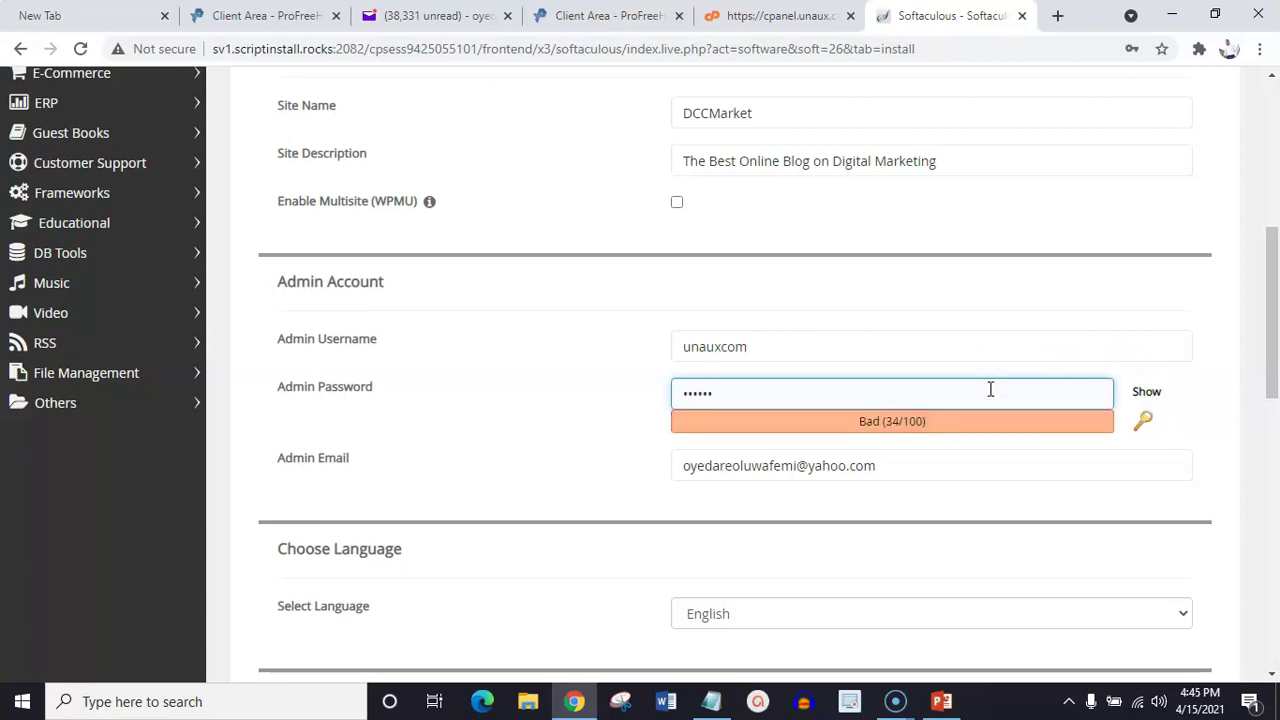
{"action": "left_click", "coordinate": [1145, 393]}
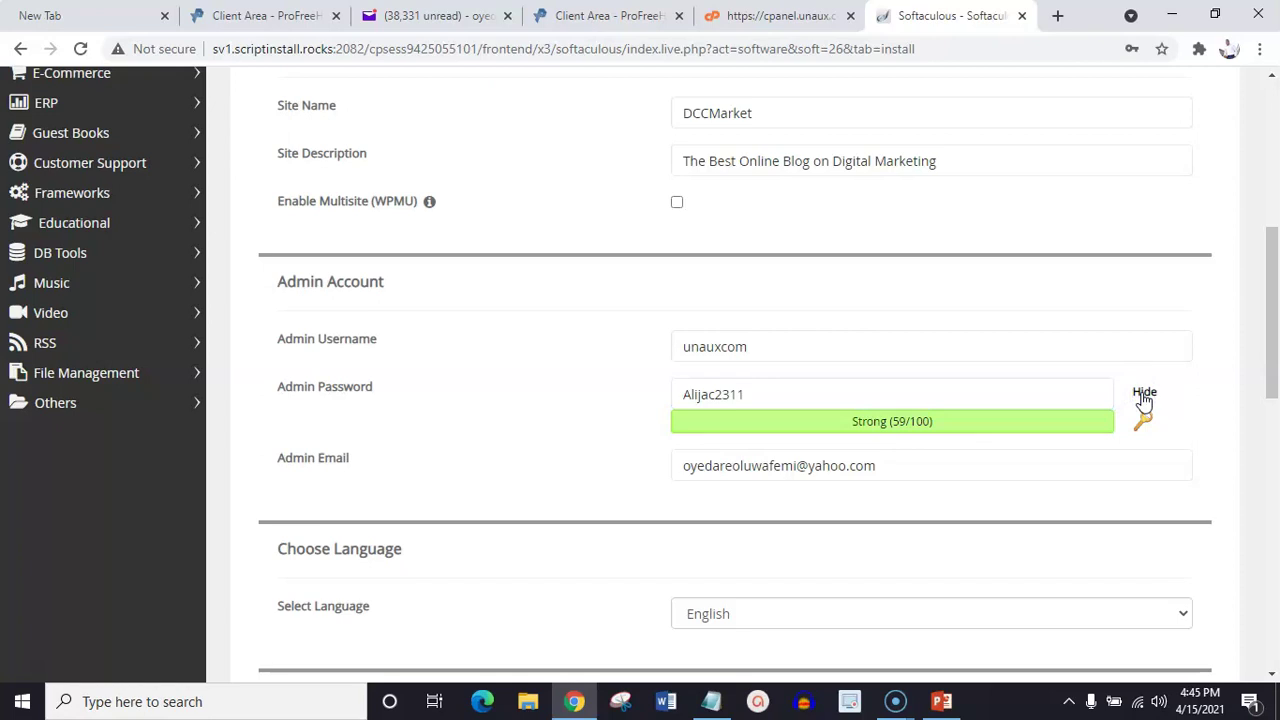
{"action": "left_click", "coordinate": [1145, 393]}
{"action": "left_click", "coordinate": [1145, 393]}
Append more characters to the admin password until its strength reads 98/100
{"action": "left_click", "coordinate": [1034, 395]}
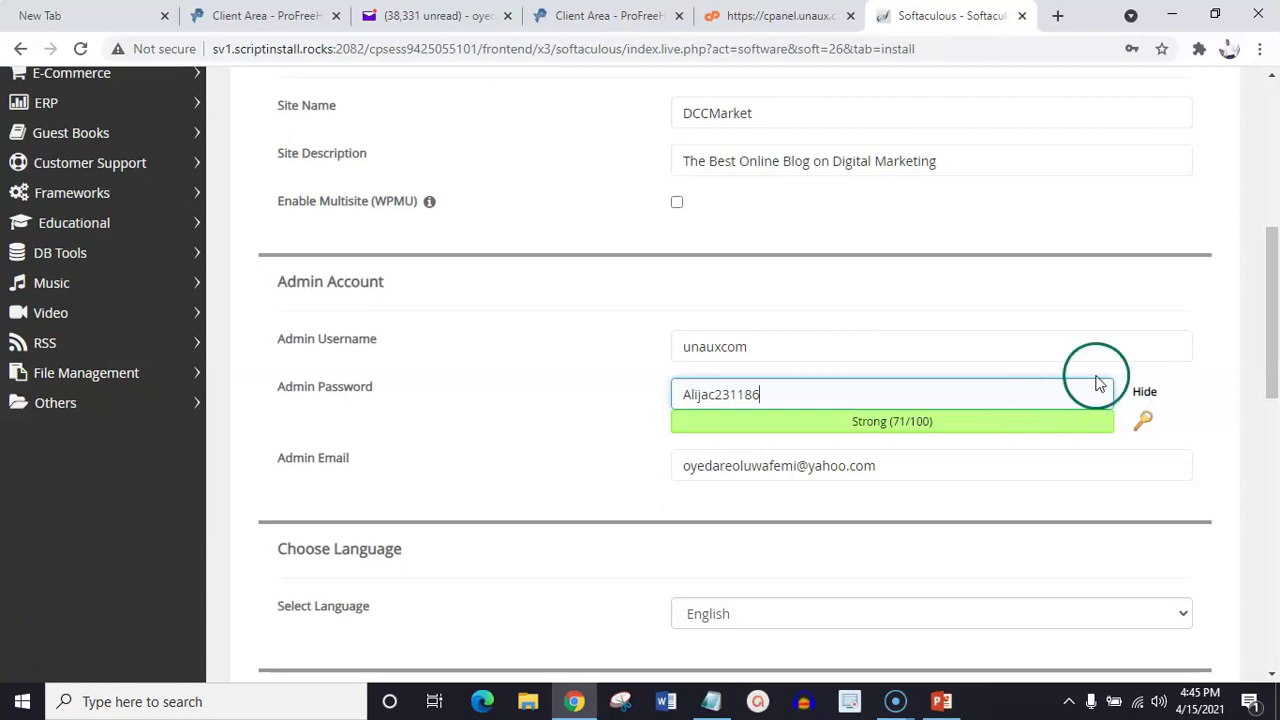
{"action": "left_click", "coordinate": [1143, 394]}
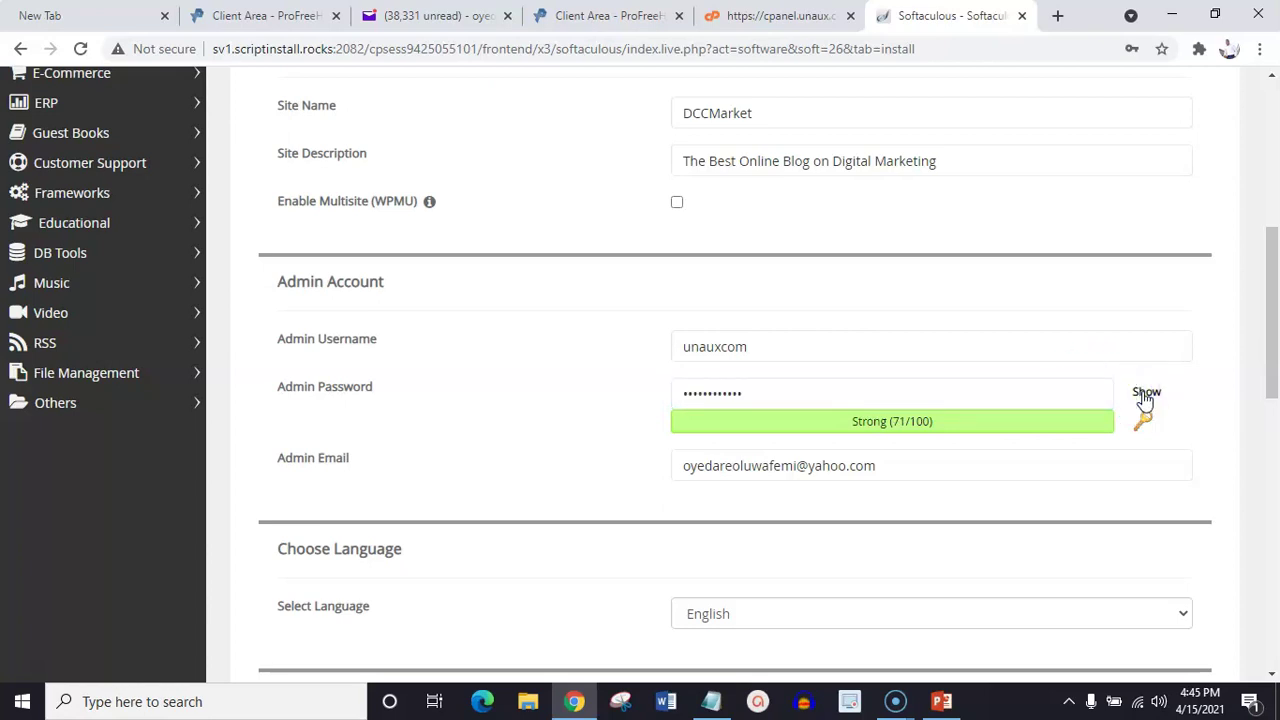
{"action": "left_click", "coordinate": [1145, 394]}
{"action": "left_click", "coordinate": [1145, 394]}
{"action": "left_click", "coordinate": [1037, 393]}
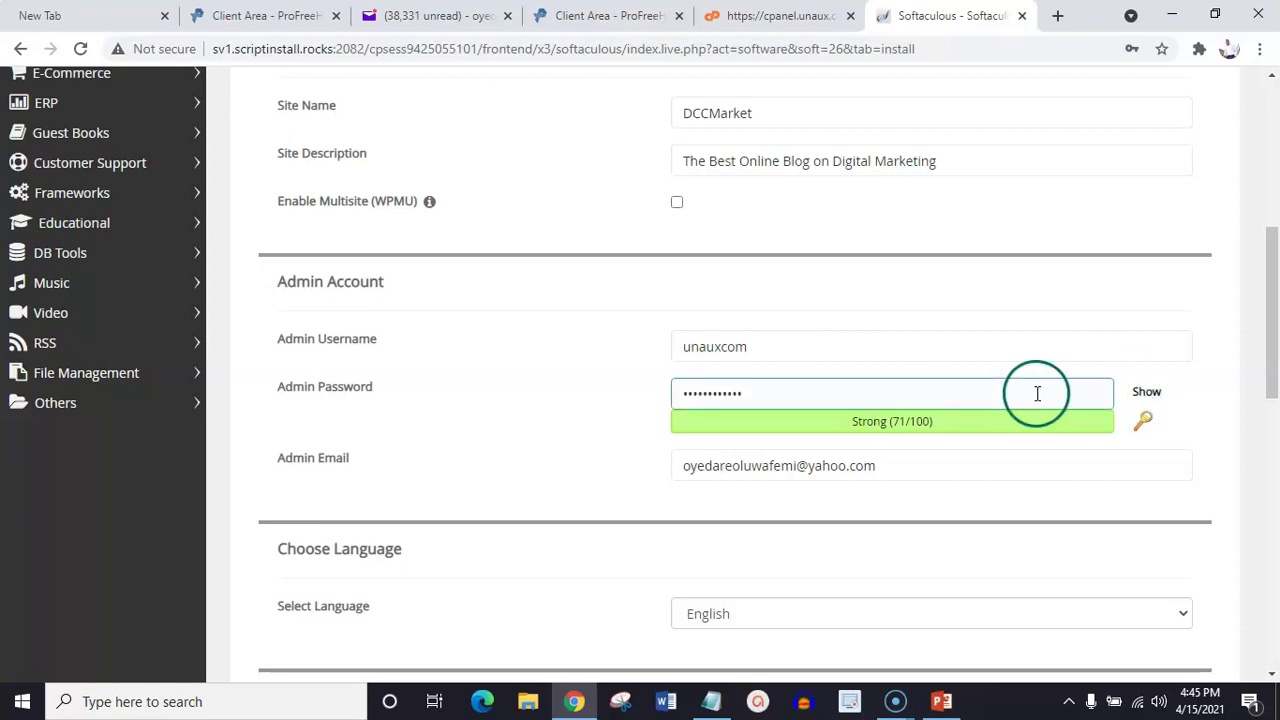
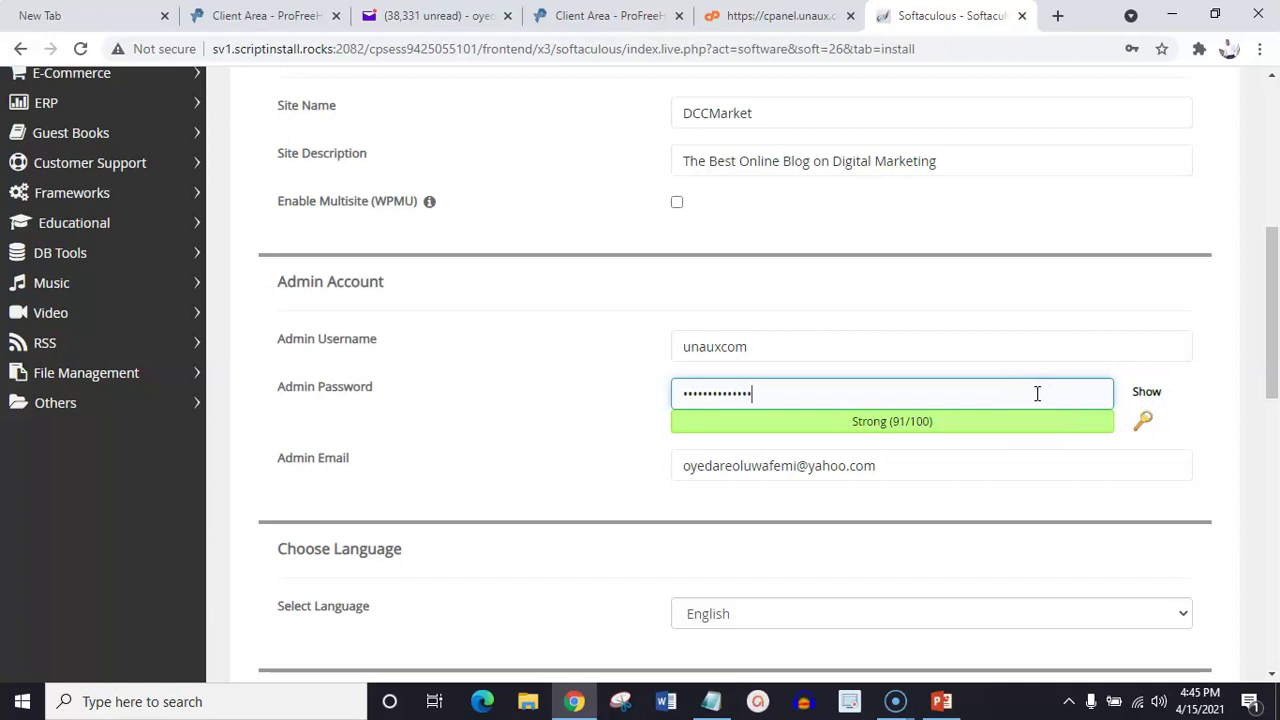
{"action": "left_click", "coordinate": [1092, 382]}
{"action": "left_click", "coordinate": [1107, 373]}
{"action": "left_click", "coordinate": [1143, 398]}
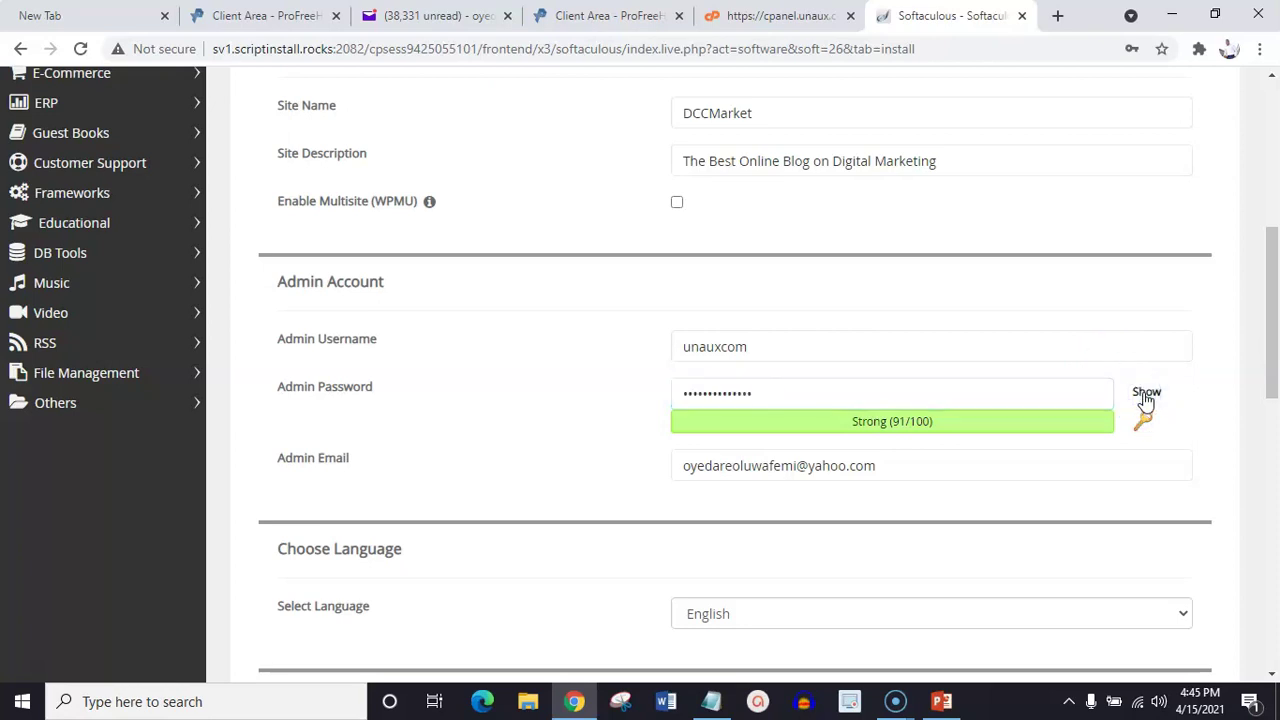
{"action": "left_click", "coordinate": [996, 376]}
{"action": "left_click", "coordinate": [871, 391]}
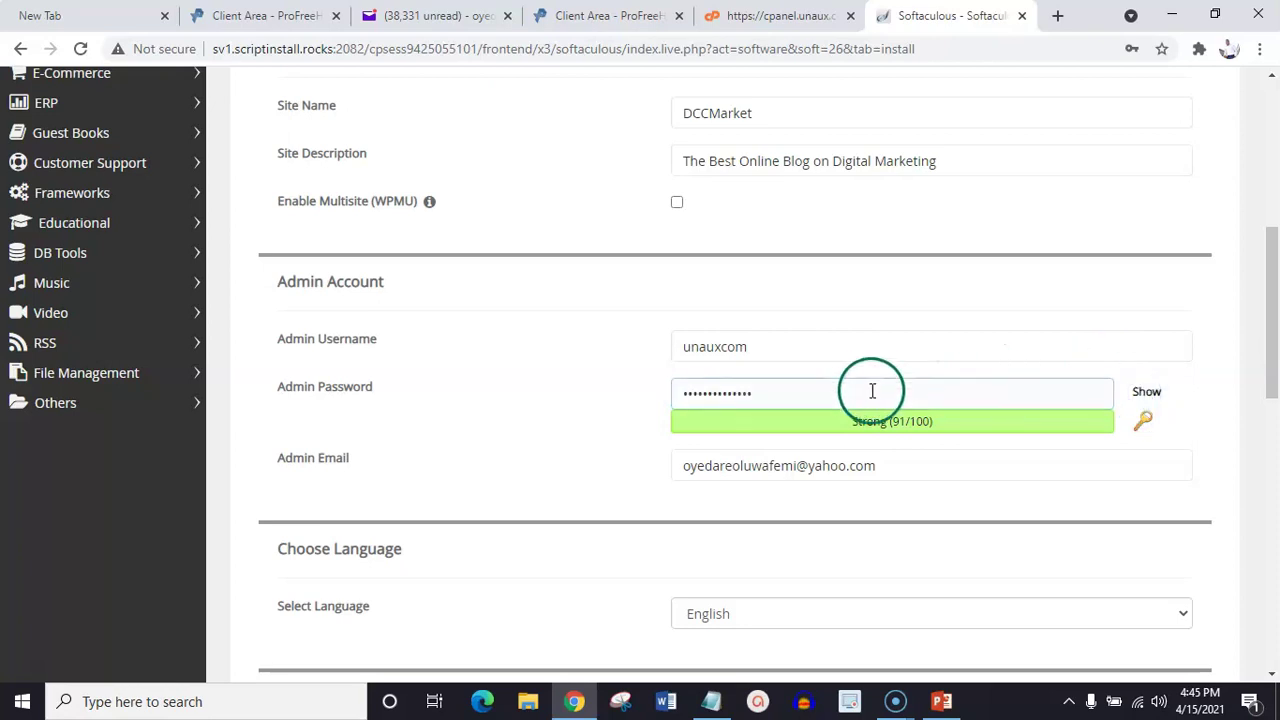
{"action": "left_click", "coordinate": [894, 452]}
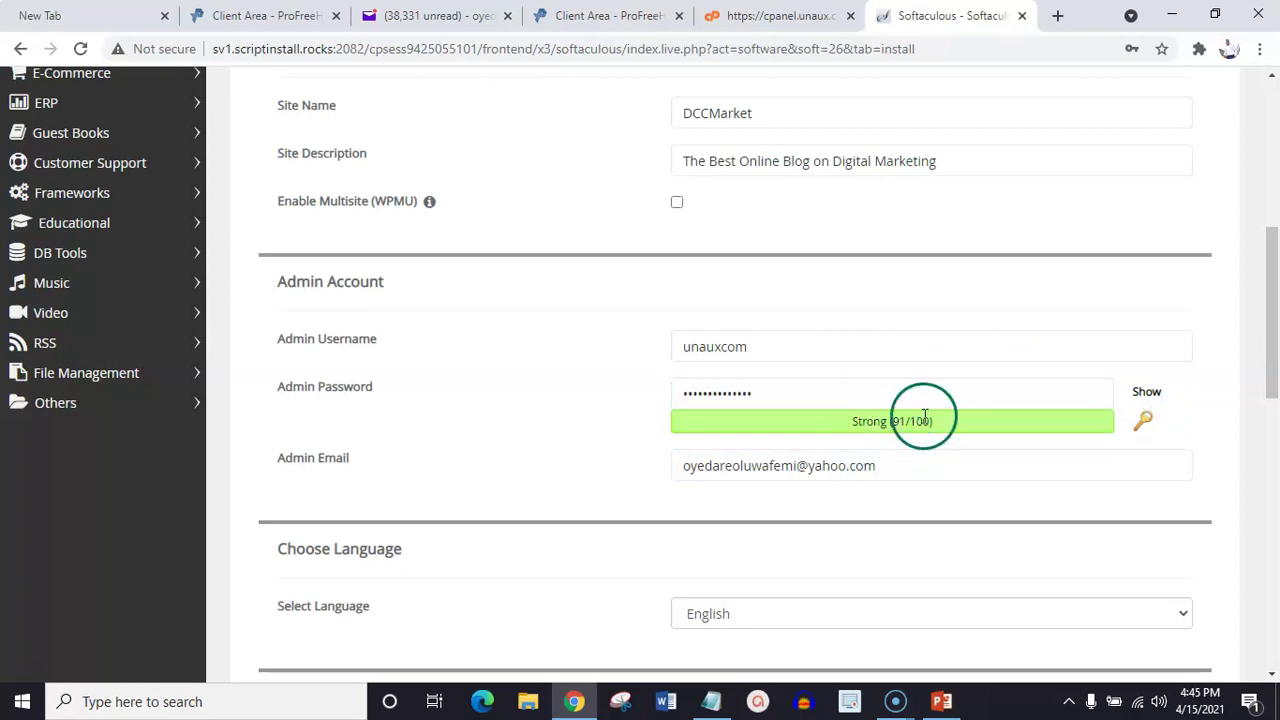
{"action": "left_click_drag", "start_coordinate": [1266, 300], "coordinate": [1275, 345]}
{"action": "left_click", "coordinate": [818, 270]}
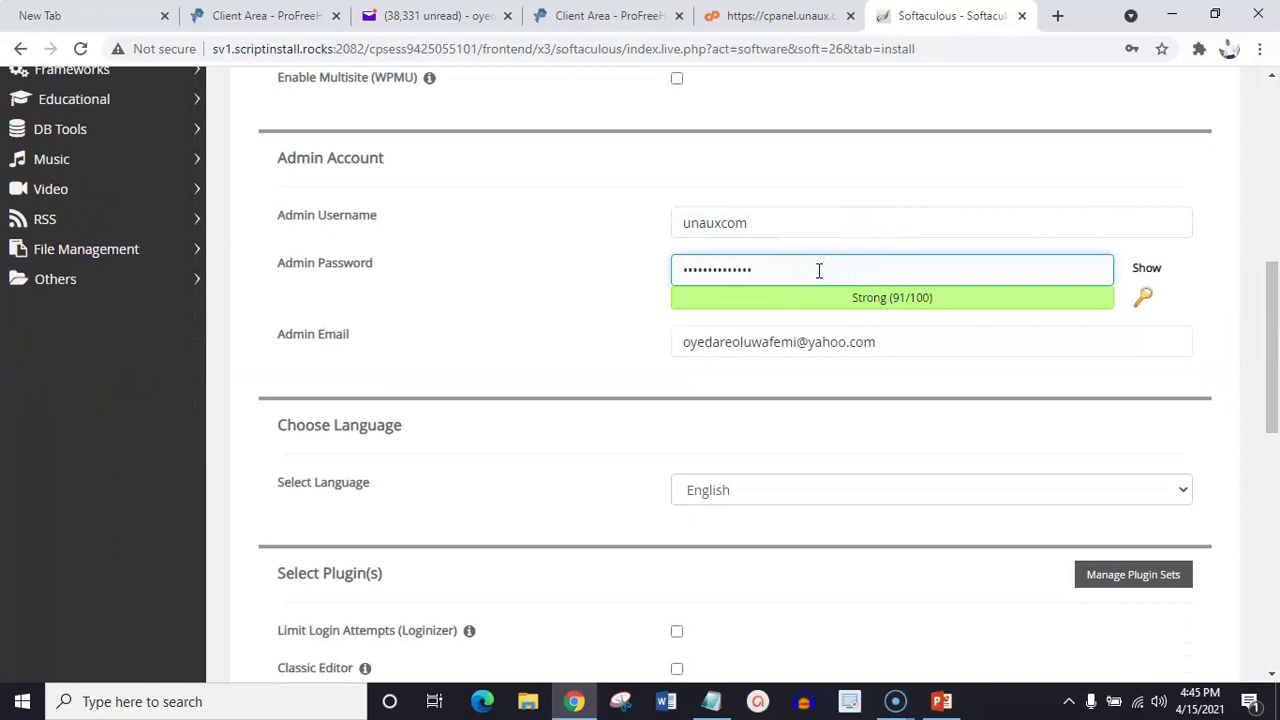
{"action": "type", "text": "a"}
Keep English as the site language and submit the WordPress installation
{"action": "left_click_drag", "start_coordinate": [1275, 358], "coordinate": [1275, 421]}
{"action": "left_click", "coordinate": [1017, 266]}
{"action": "left_click", "coordinate": [1017, 266]}
{"action": "left_click_drag", "start_coordinate": [1275, 395], "coordinate": [1275, 565]}
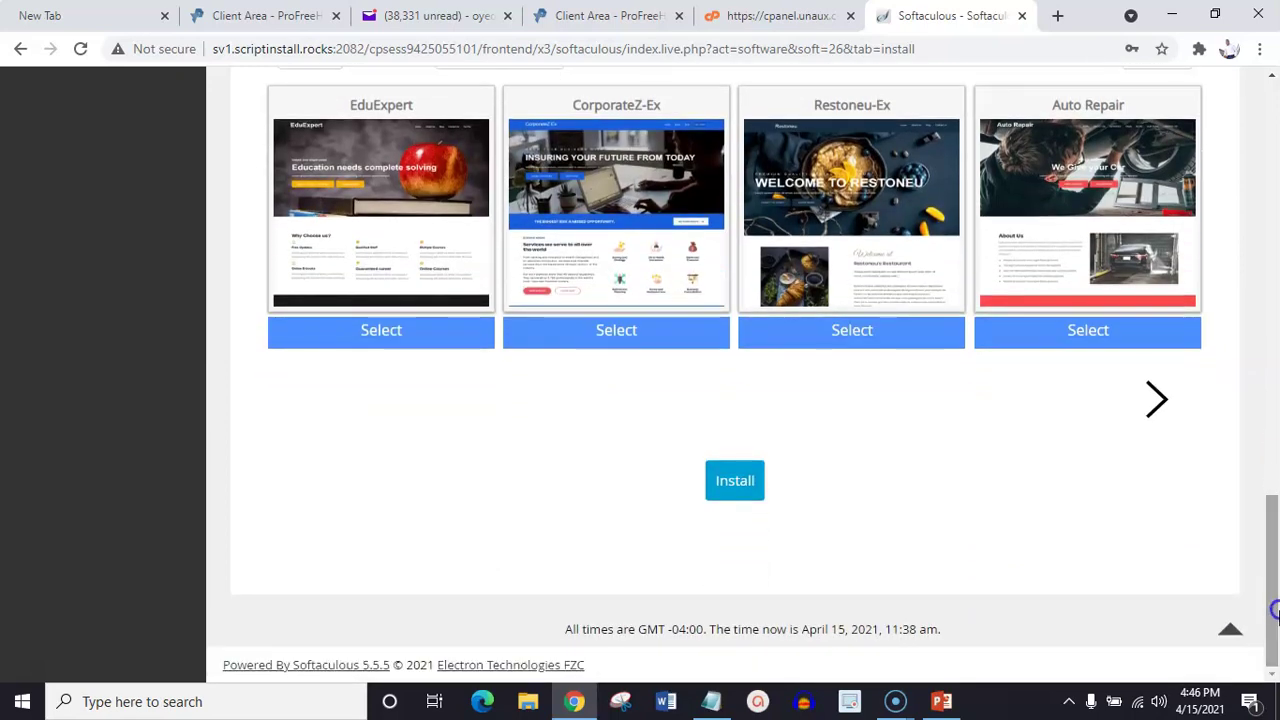
{"action": "left_click", "coordinate": [738, 482]}
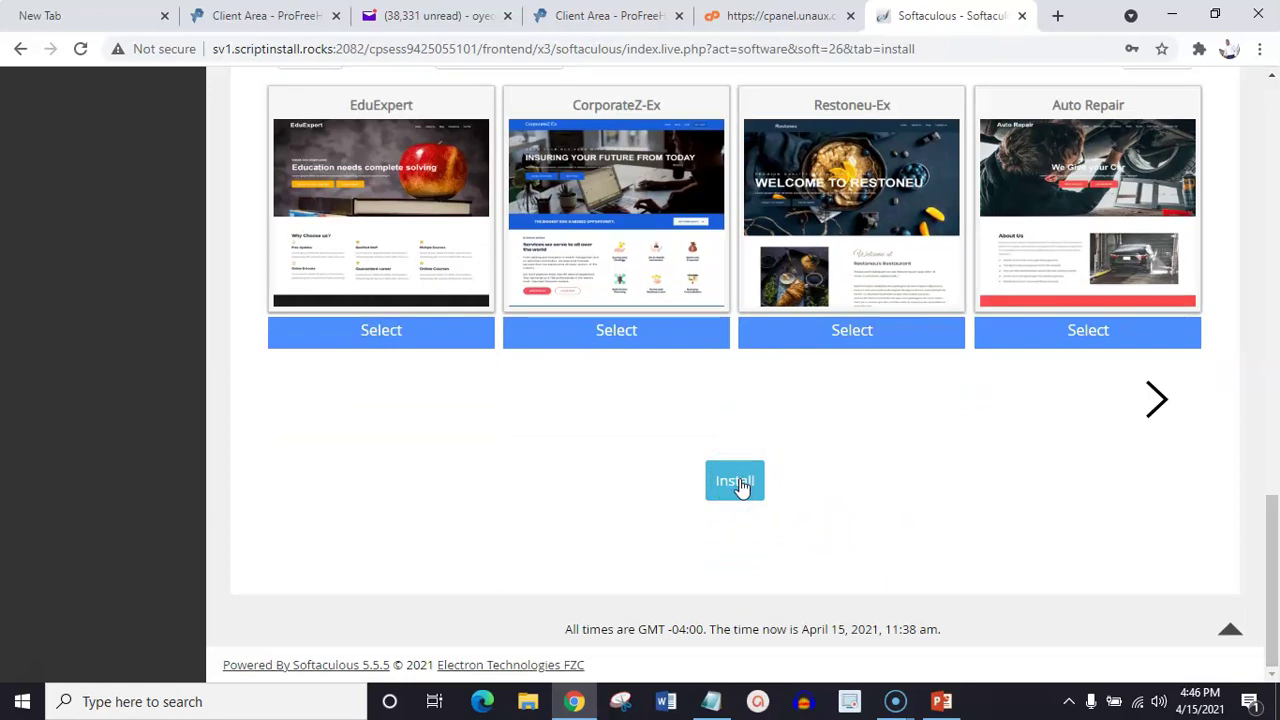
{"action": "left_click", "coordinate": [738, 483]}
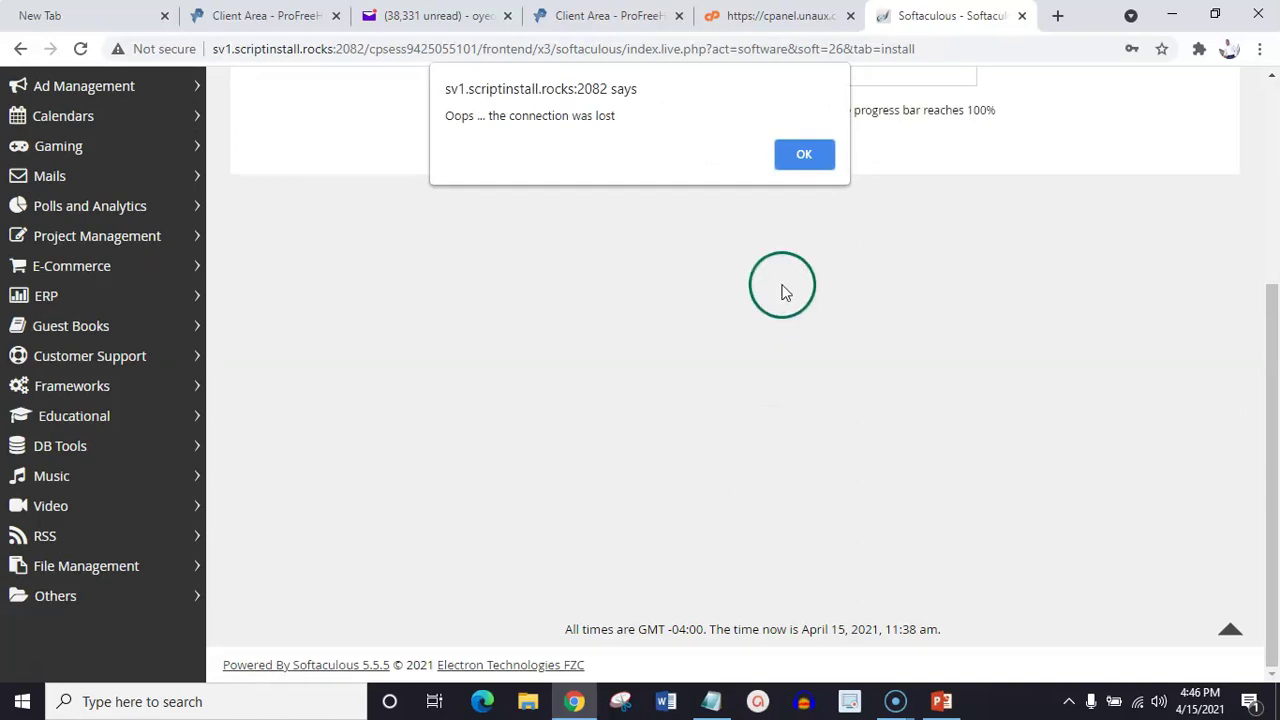
Dismiss the connection-lost alert and decline Chrome's save-password offer while installation resumes
{"action": "left_click", "coordinate": [810, 163]}
{"action": "left_click_drag", "start_coordinate": [1260, 423], "coordinate": [1275, 280]}
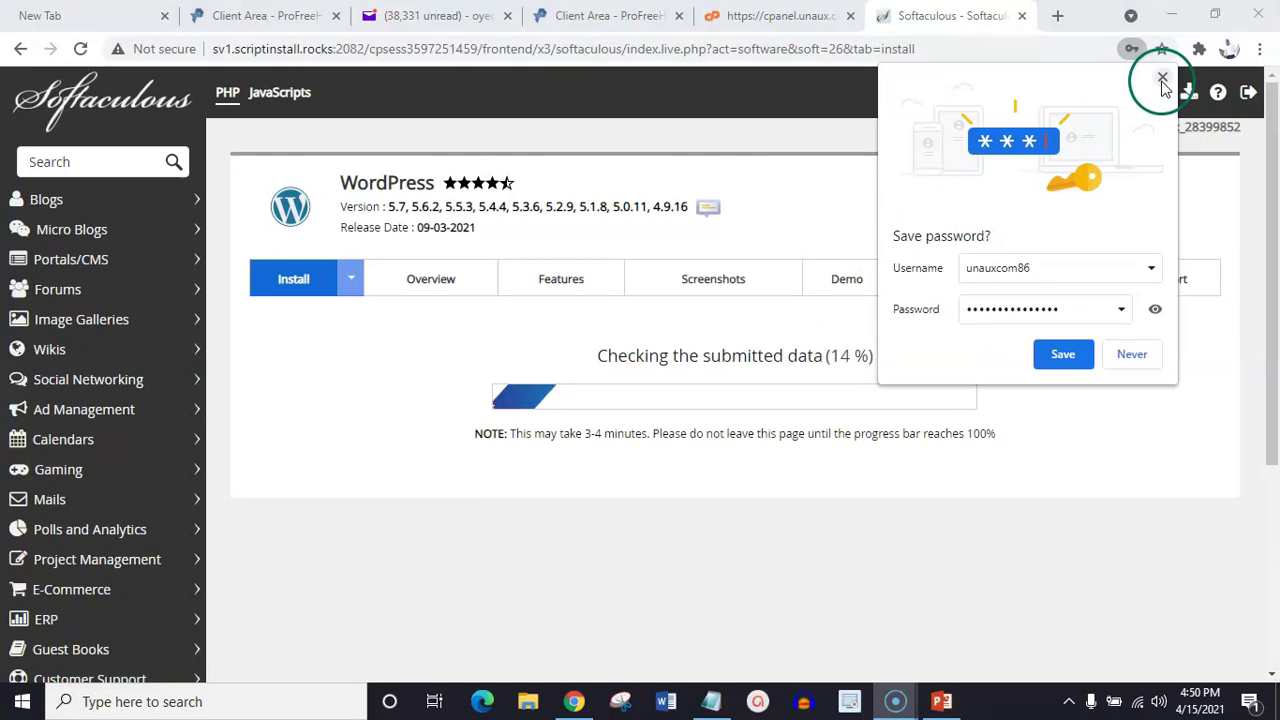
{"action": "left_click", "coordinate": [1160, 78]}
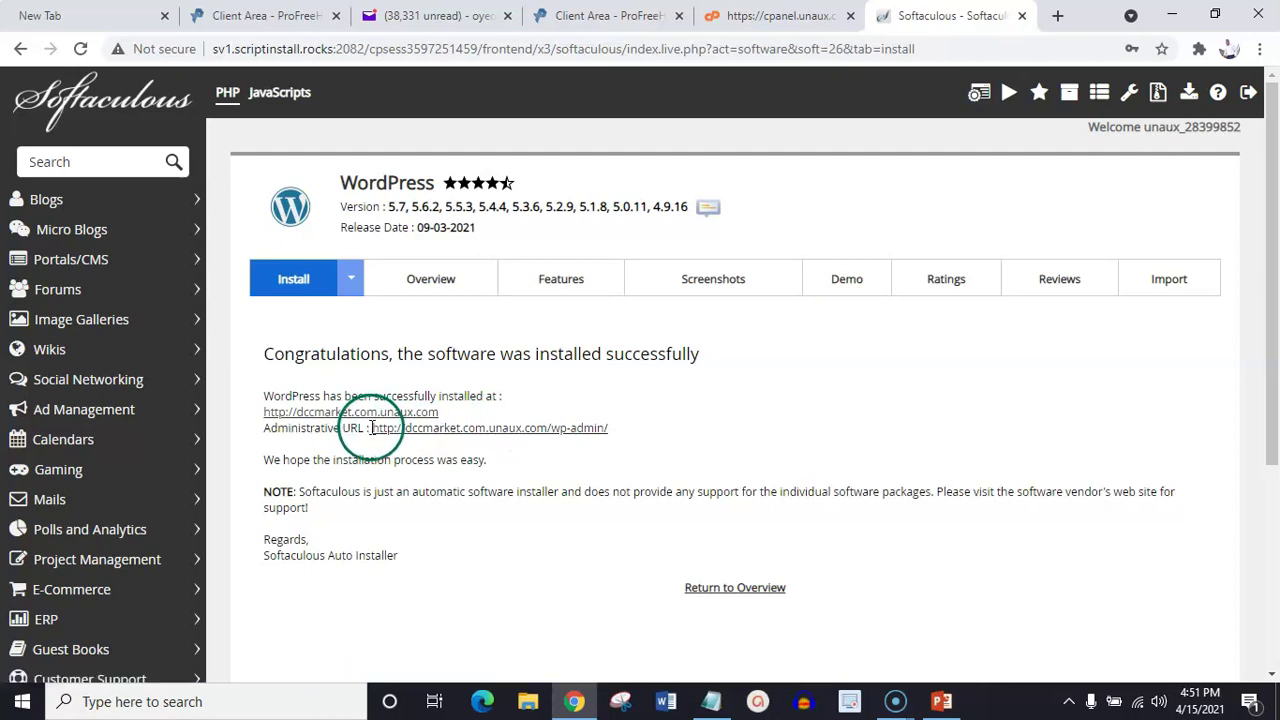
Copy the /wp-admin/ administrative URL and start a new blank browser tab
{"action": "left_click_drag", "start_coordinate": [370, 428], "coordinate": [623, 443]}
{"action": "key", "text": "ctrl+c"}
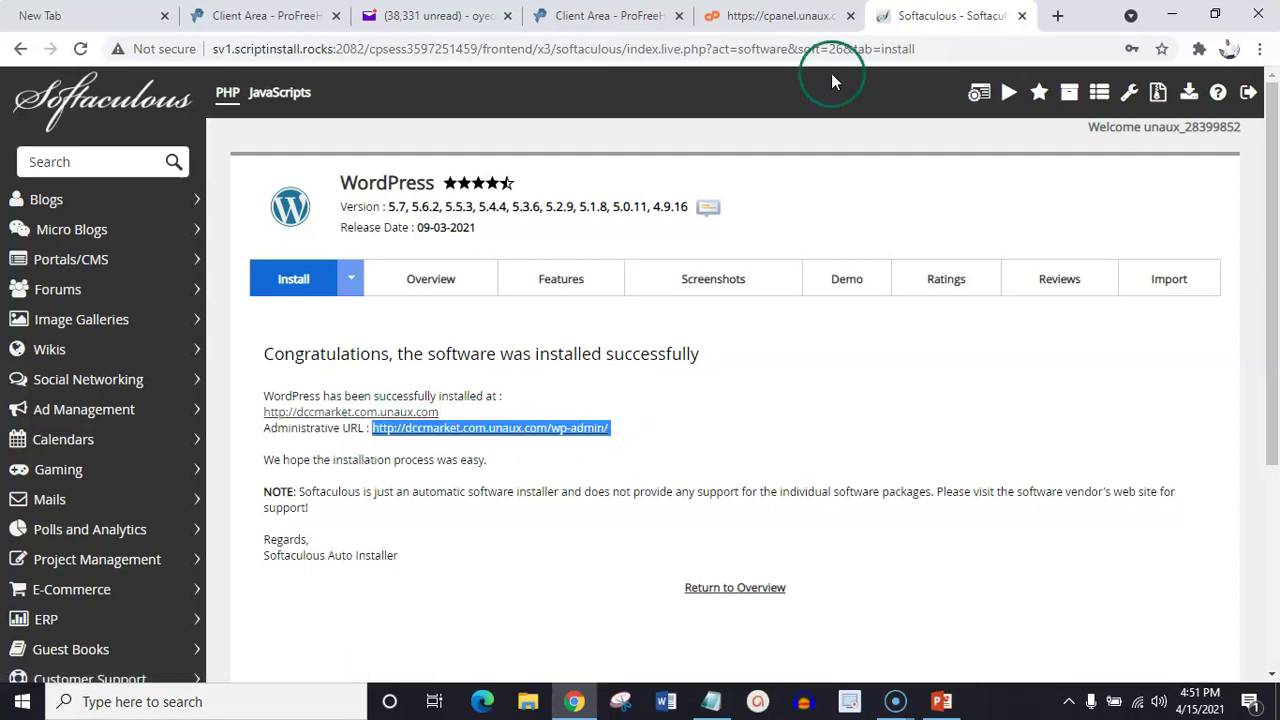
{"action": "left_click", "coordinate": [1056, 15]}
{"action": "left_click", "coordinate": [883, 51]}
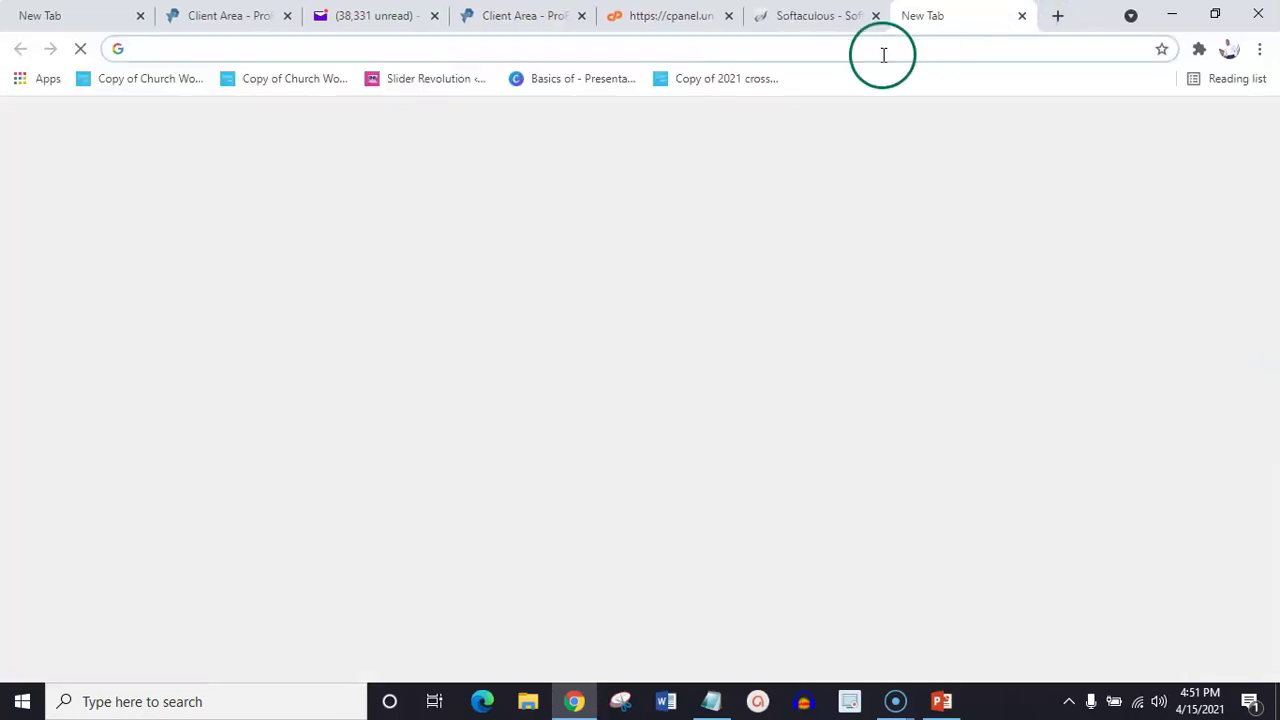
{"action": "key", "text": "ctrl+v"}
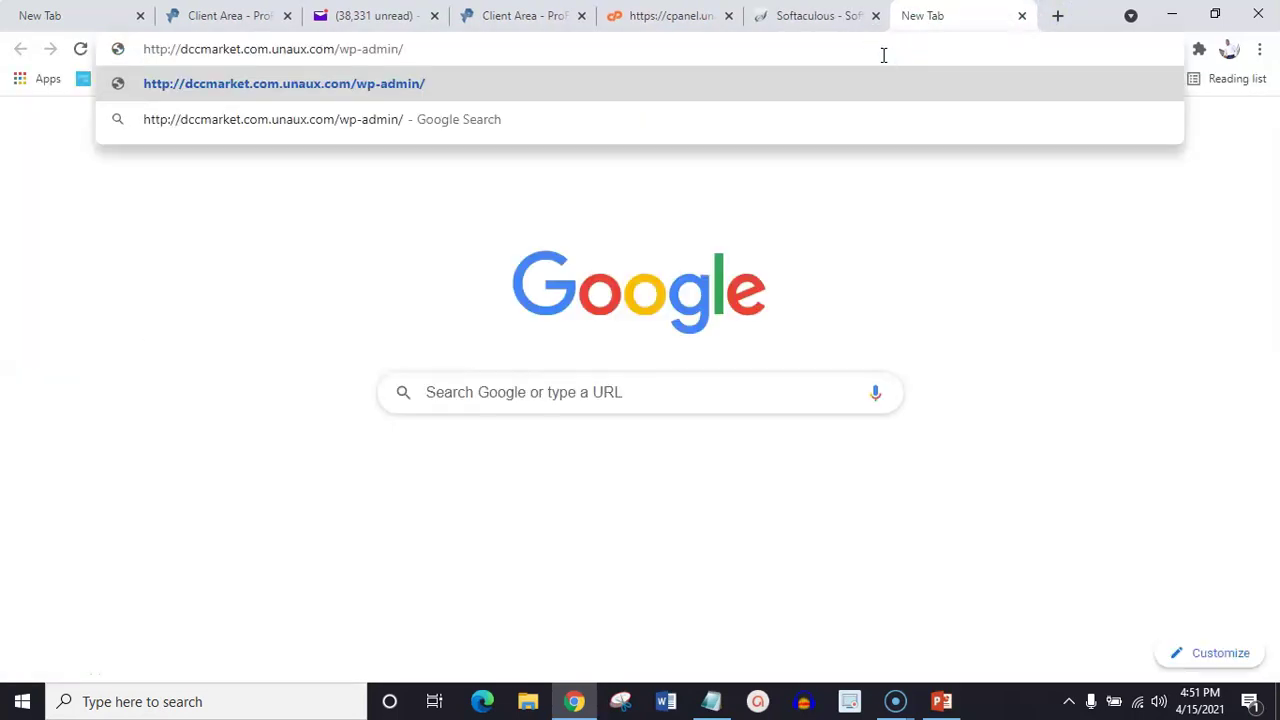
{"action": "key", "text": "Return"}
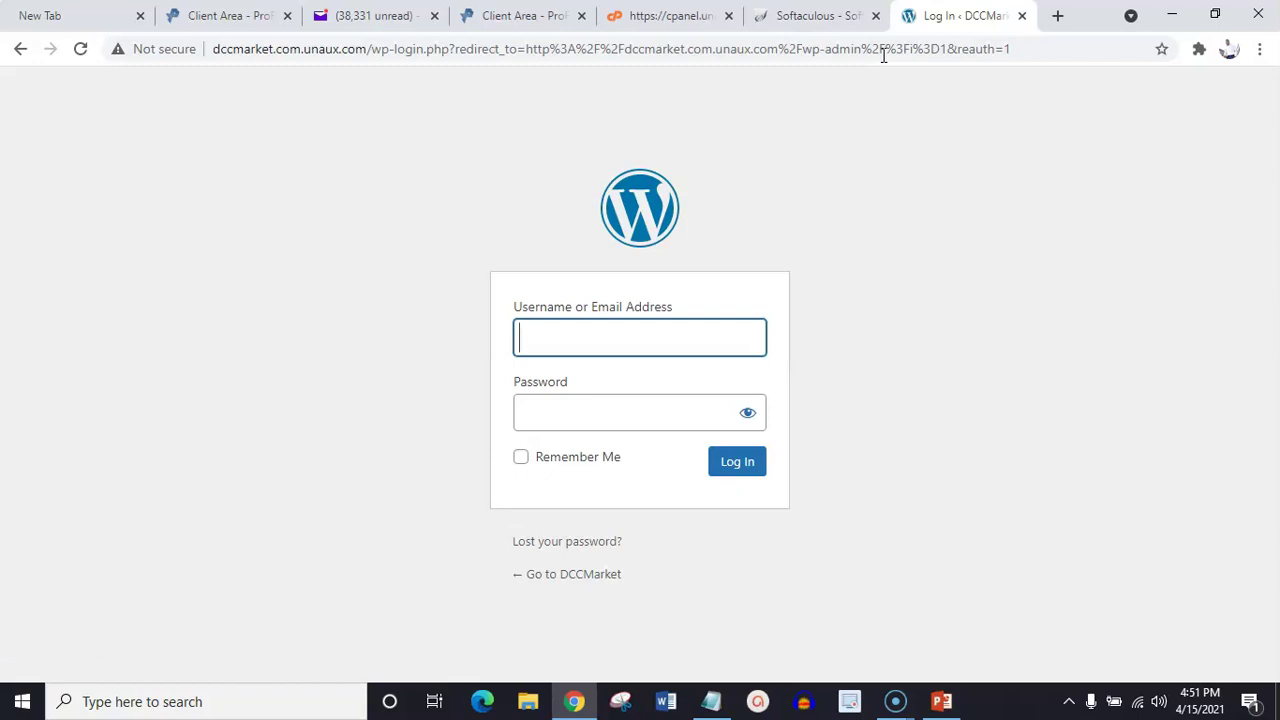
Log in to the DCCMarket WordPress admin with the installation's admin username and password
{"action": "left_click", "coordinate": [620, 345]}
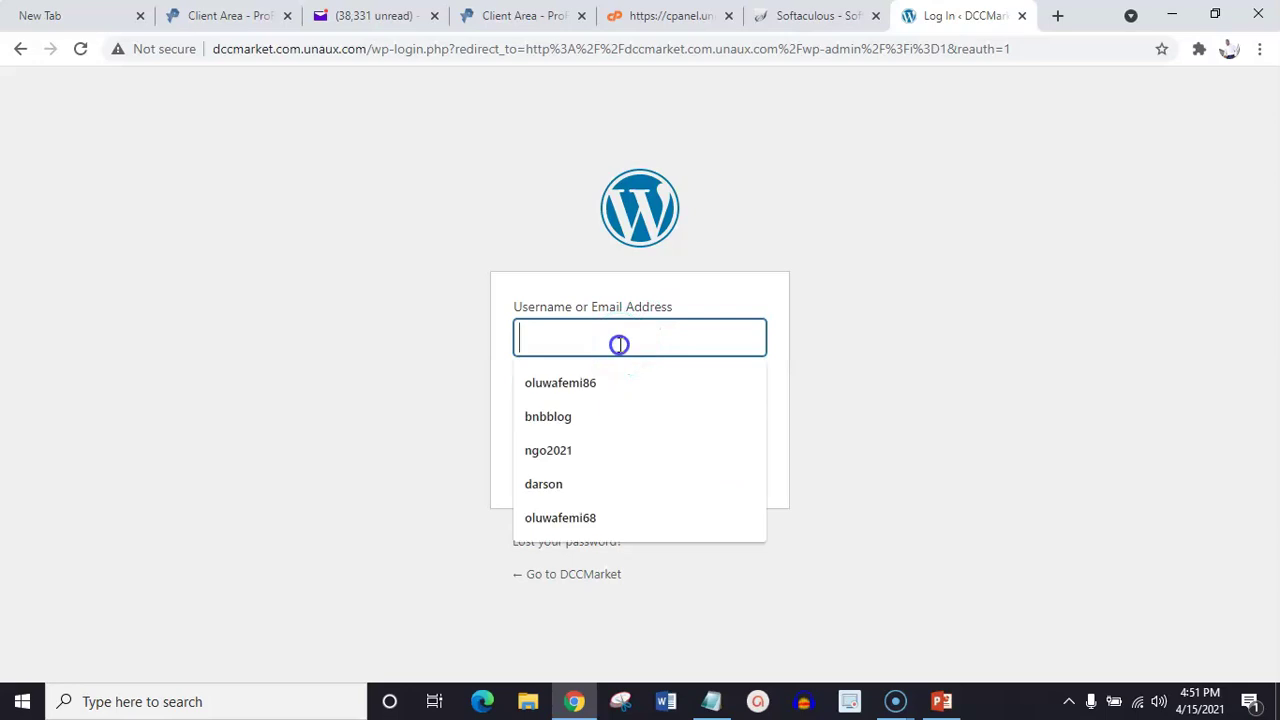
{"action": "type", "text": "una"}
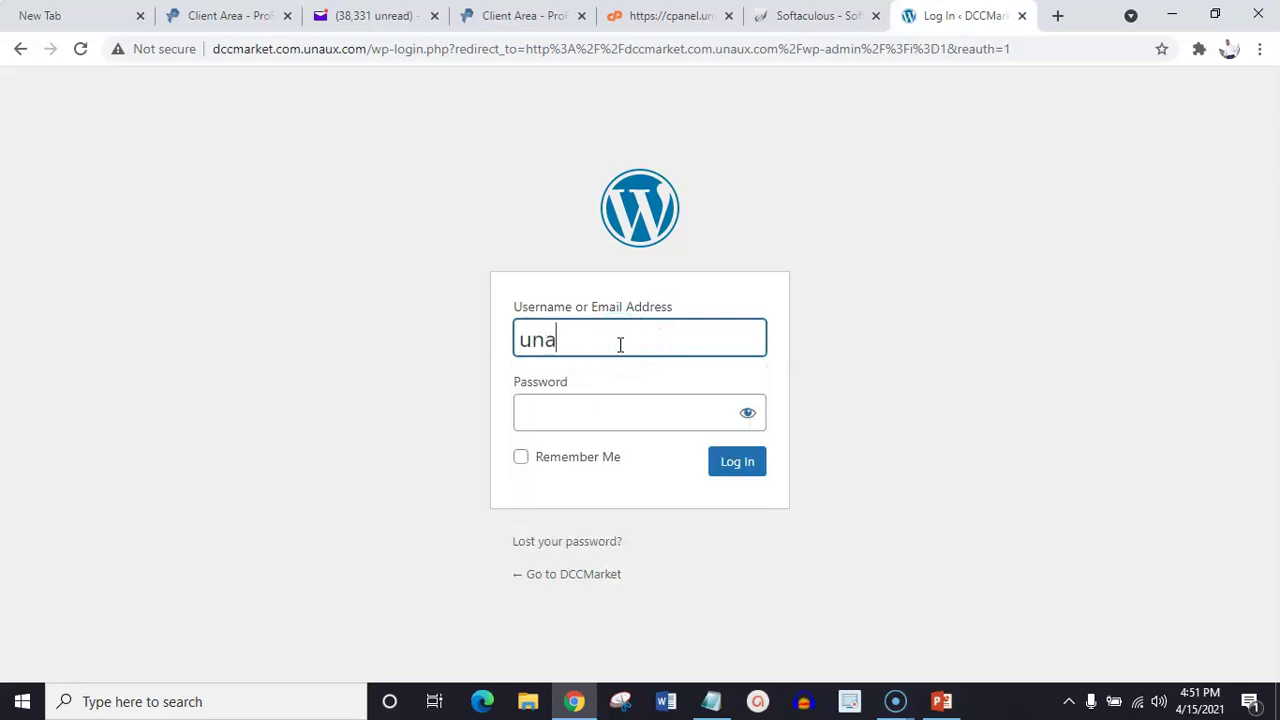
{"action": "type", "text": "uxcom86"}
{"action": "left_click", "coordinate": [609, 400]}
{"action": "type", "text": "•"}
{"action": "type", "text": "••••••••"}
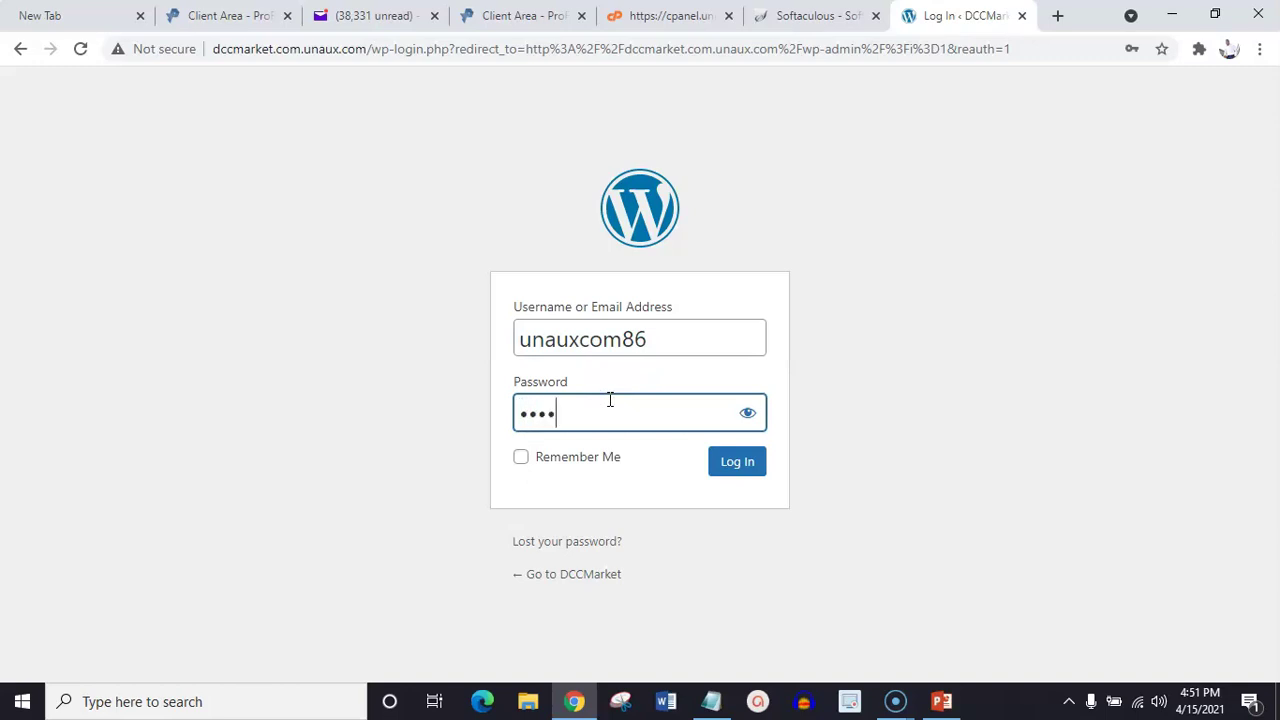
{"action": "type", "text": "•••••"}
{"action": "left_click", "coordinate": [731, 463]}
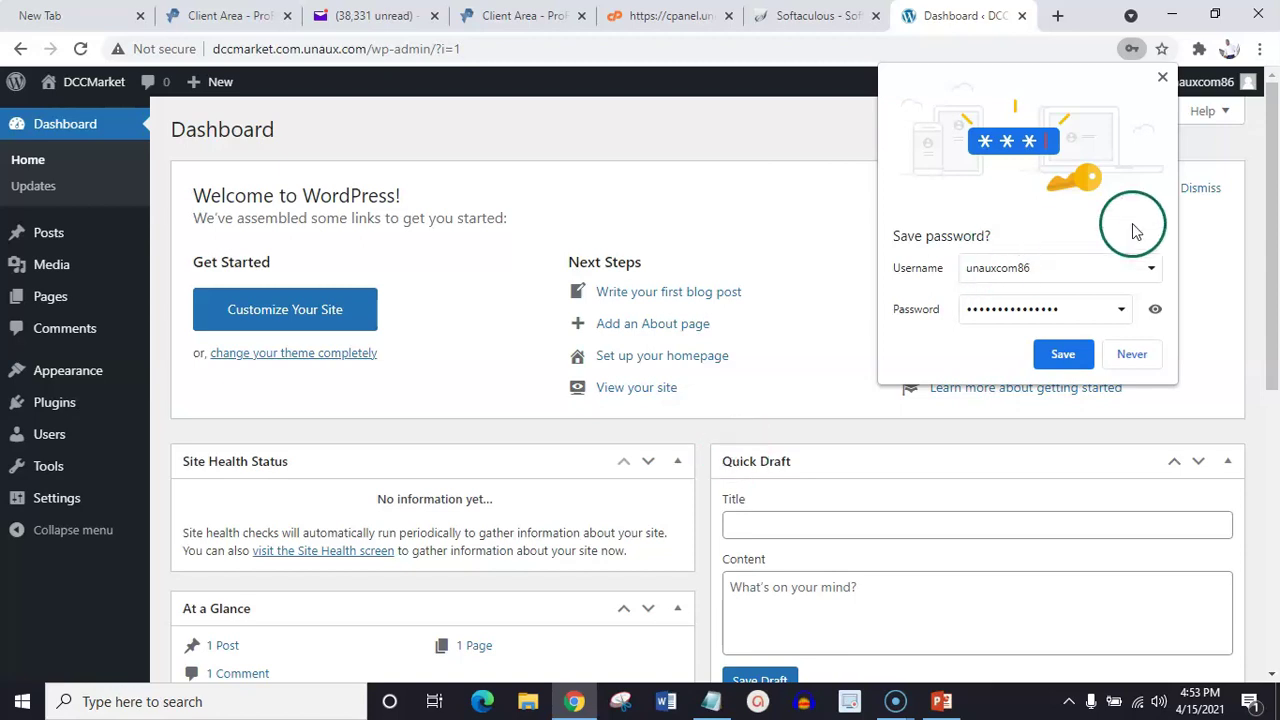
Decline saving the WordPress password and switch to the Module4 PowerPoint slides
{"action": "left_click", "coordinate": [1161, 80]}
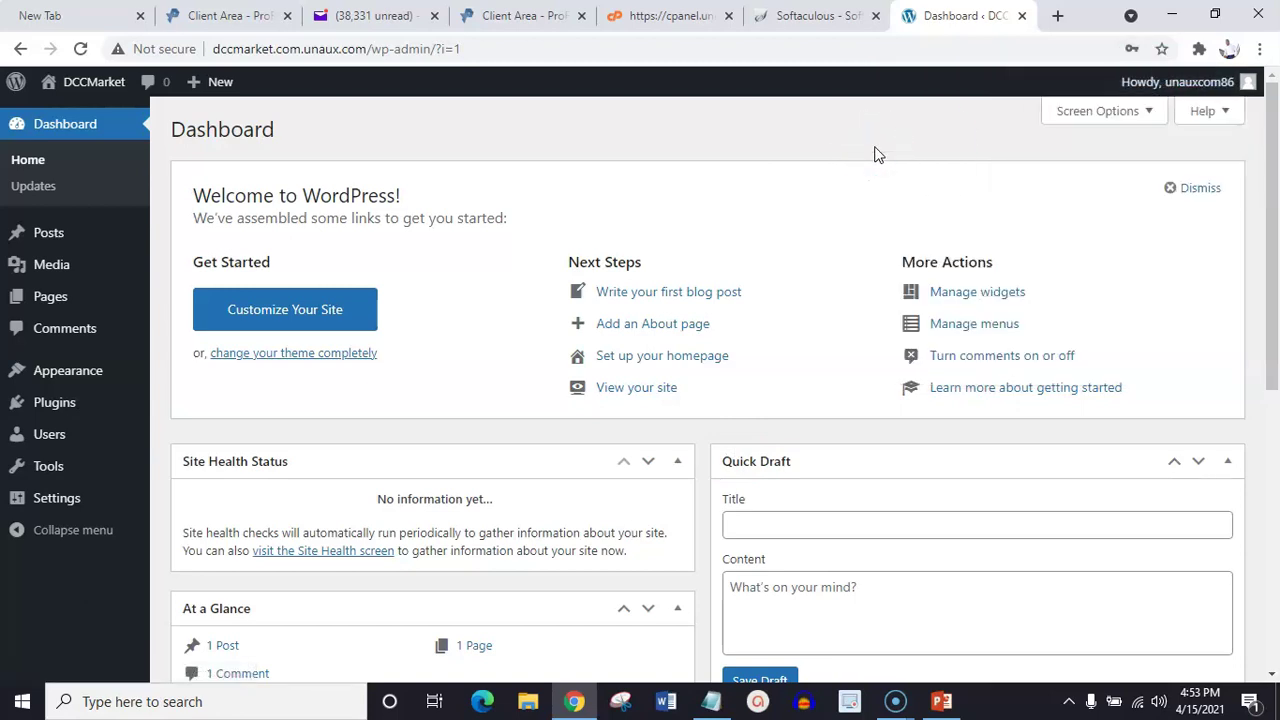
{"action": "mouse_move", "coordinate": [945, 703]}
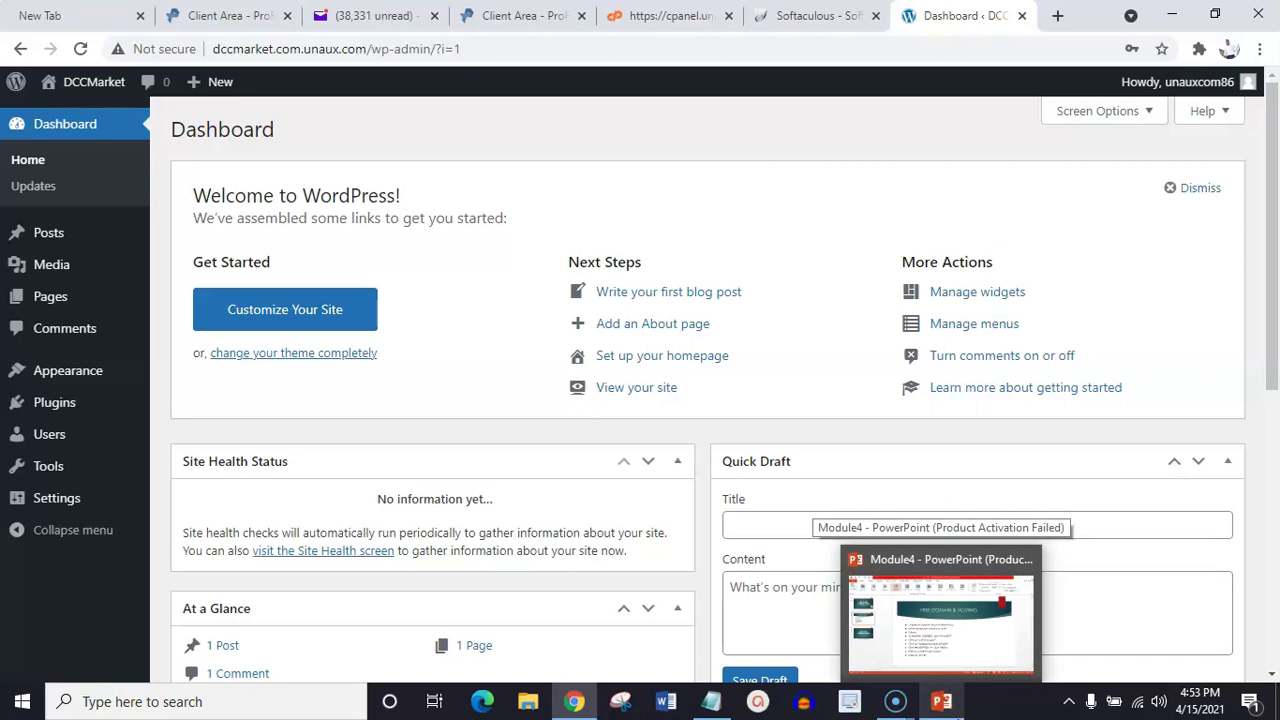
{"action": "left_click", "coordinate": [941, 700]}
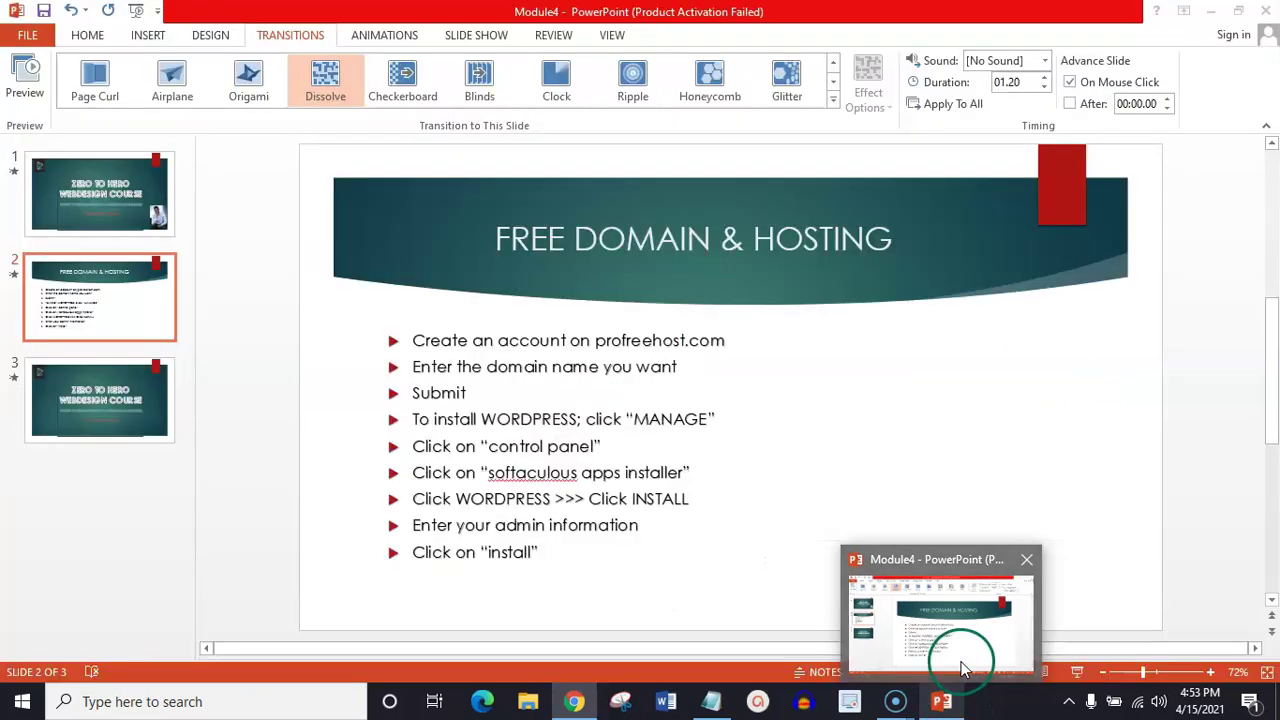